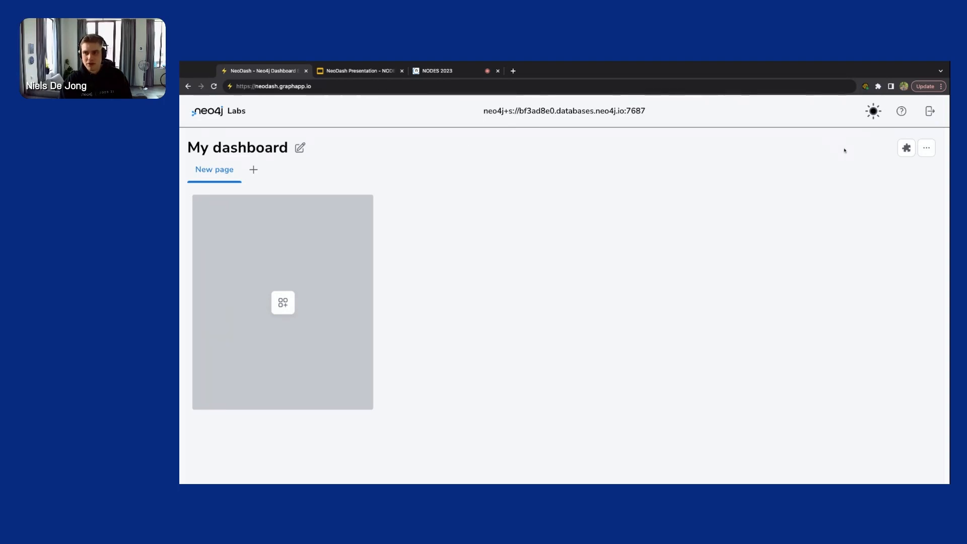
Step: Add a new report to the dashboard page, open its settings and widen the report card slightly
{"action": "key", "text": "super+Tab"}
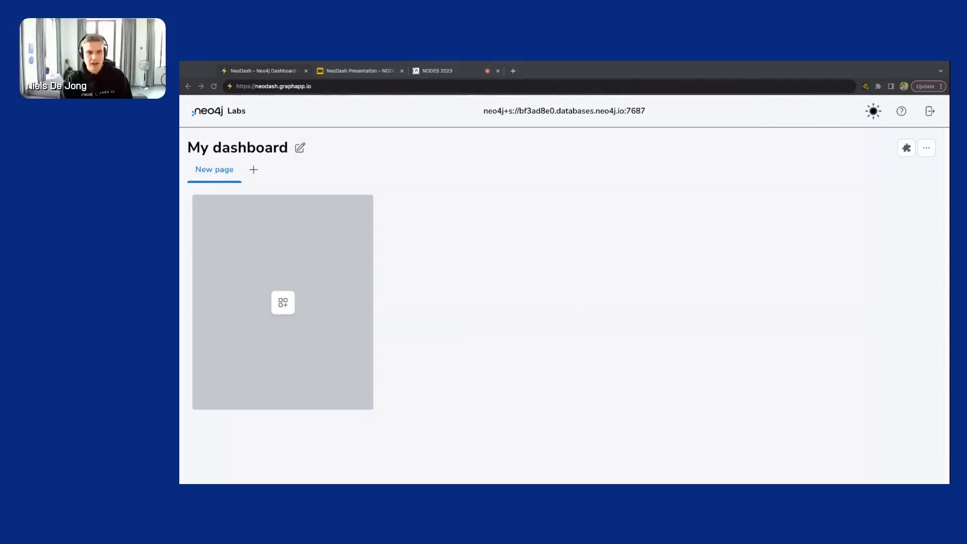
{"action": "left_click", "coordinate": [283, 303]}
{"action": "left_click", "coordinate": [283, 303]}
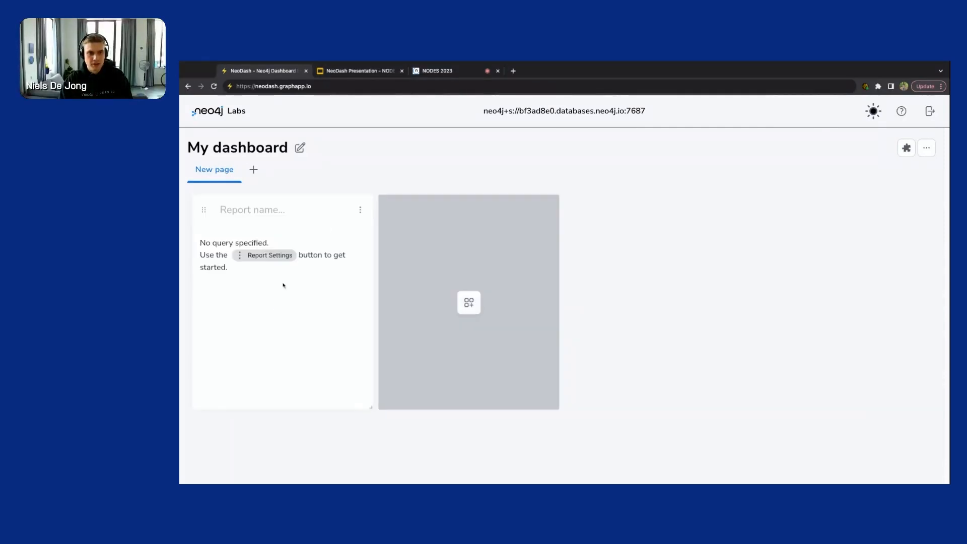
{"action": "left_click", "coordinate": [360, 209]}
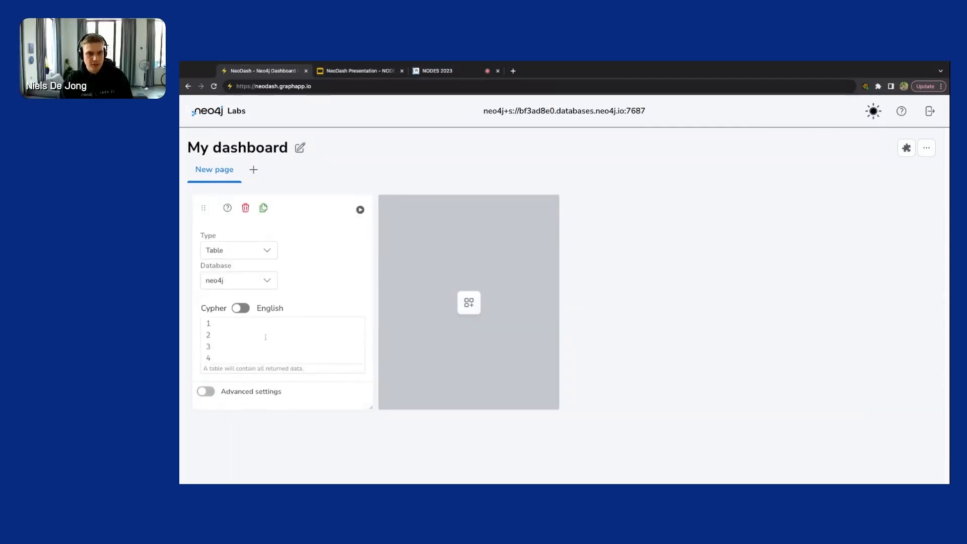
{"action": "left_click_drag", "start_coordinate": [370, 407], "coordinate": [433, 407]}
Step: Start the report's Cypher query with the clause MATCH (i:Ingredient)
{"action": "left_click", "coordinate": [281, 295]}
{"action": "type", "text": "MA"}
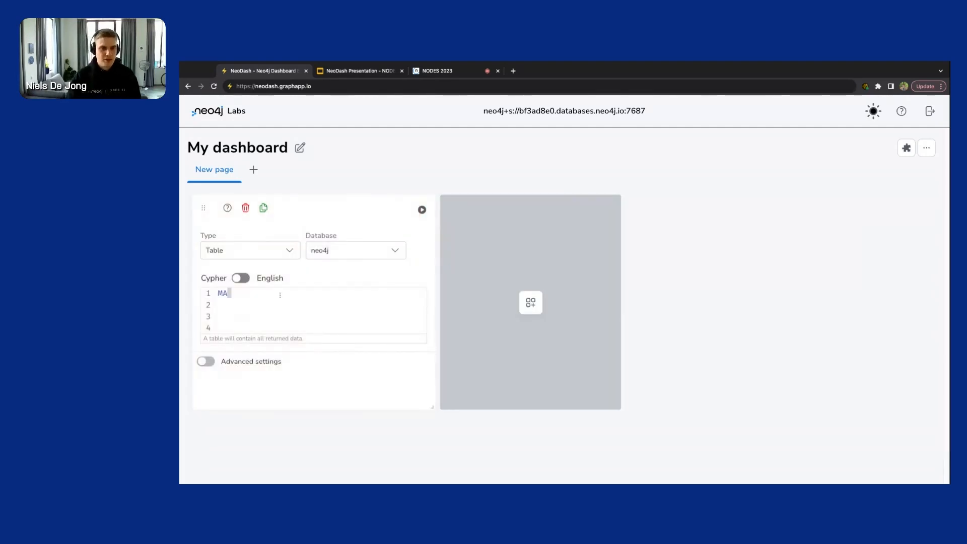
{"action": "type", "text": "TCH (:)"}
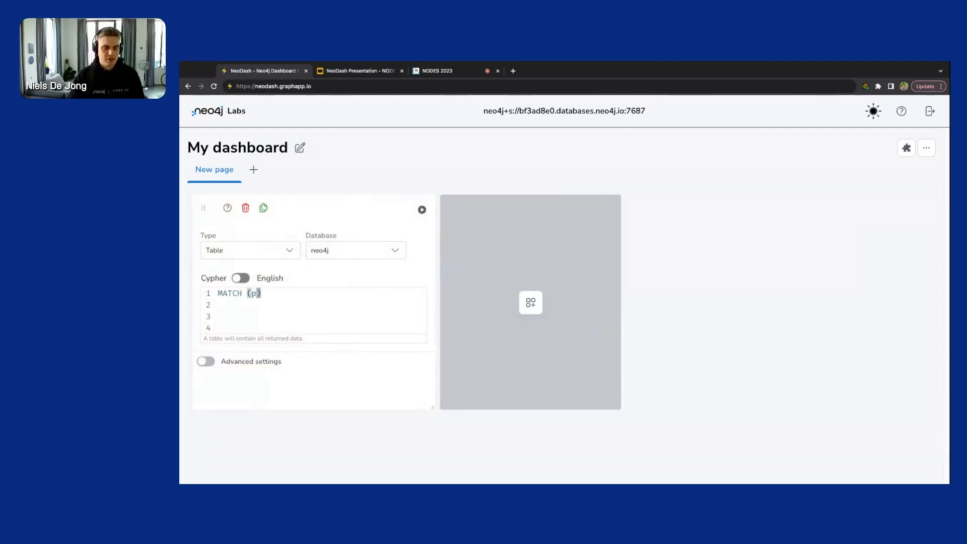
{"action": "type", "text": "i"}
{"action": "key", "text": "Right"}
{"action": "type", "text": "Ingre"}
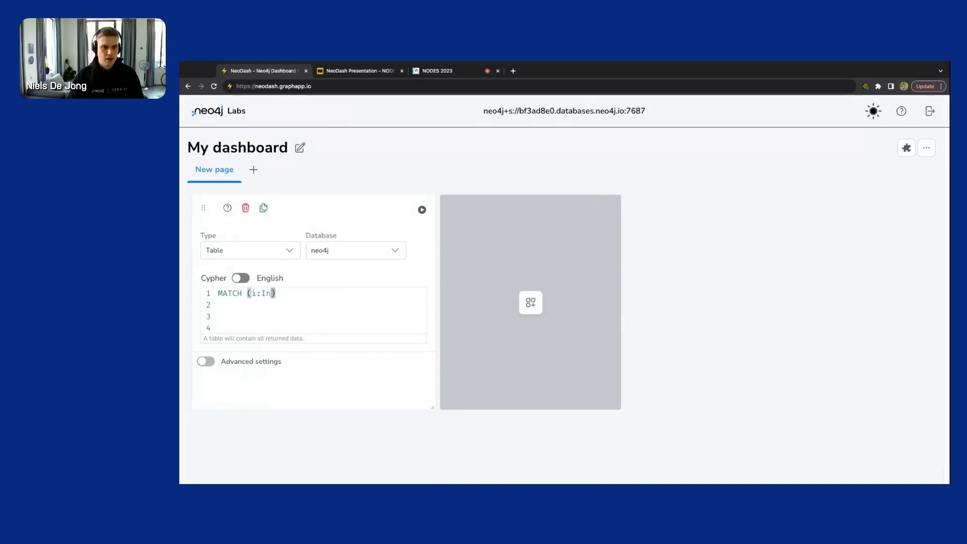
{"action": "type", "text": "dient"}
{"action": "key", "text": "Right"}
{"action": "key", "text": "Return"}
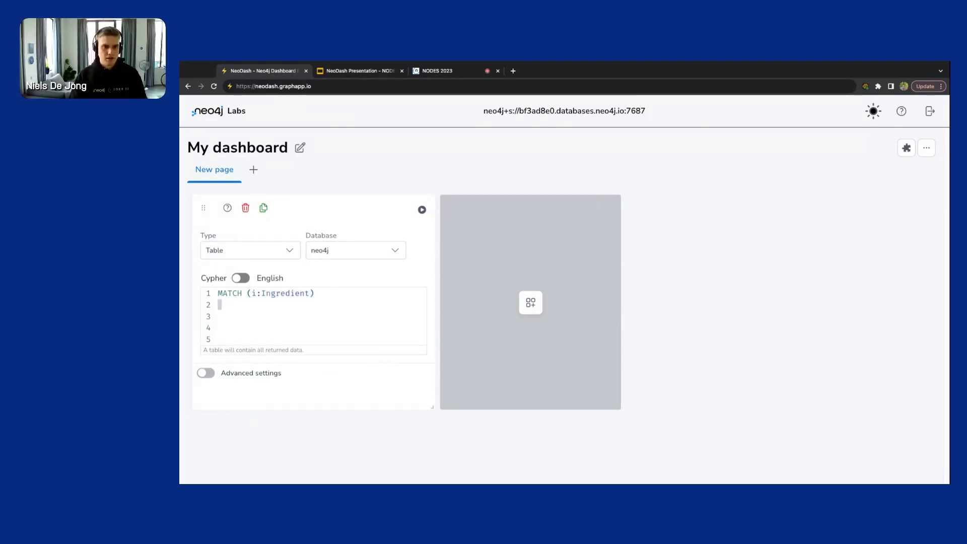
Step: Complete the Cypher query with RETURN i.name and LIMIT 10, and run the table report
{"action": "type", "text": "RETURN i"}
{"action": "key", "text": "Return"}
{"action": "type", "text": "LI"}
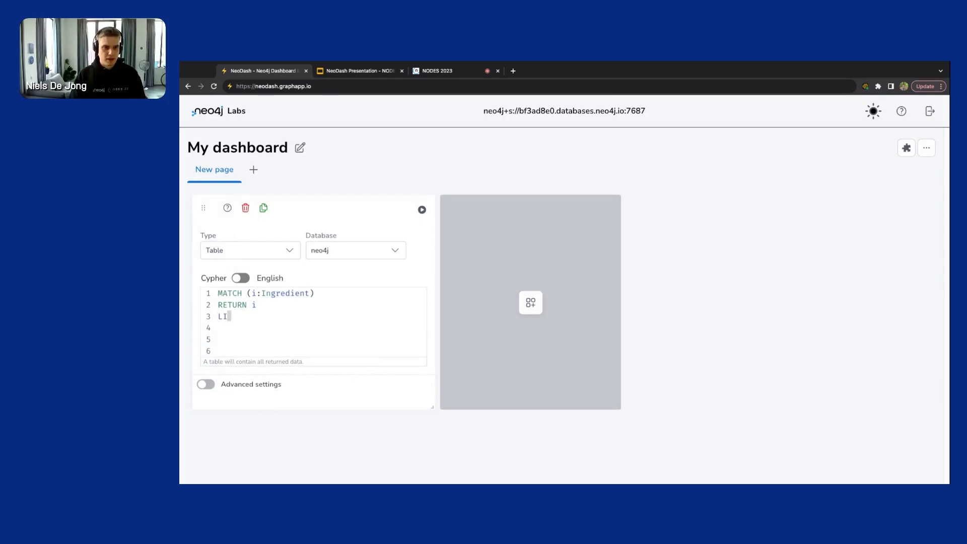
{"action": "type", "text": "MIT 10"}
{"action": "key", "text": "Up"}
{"action": "type", "text": ".anme"}
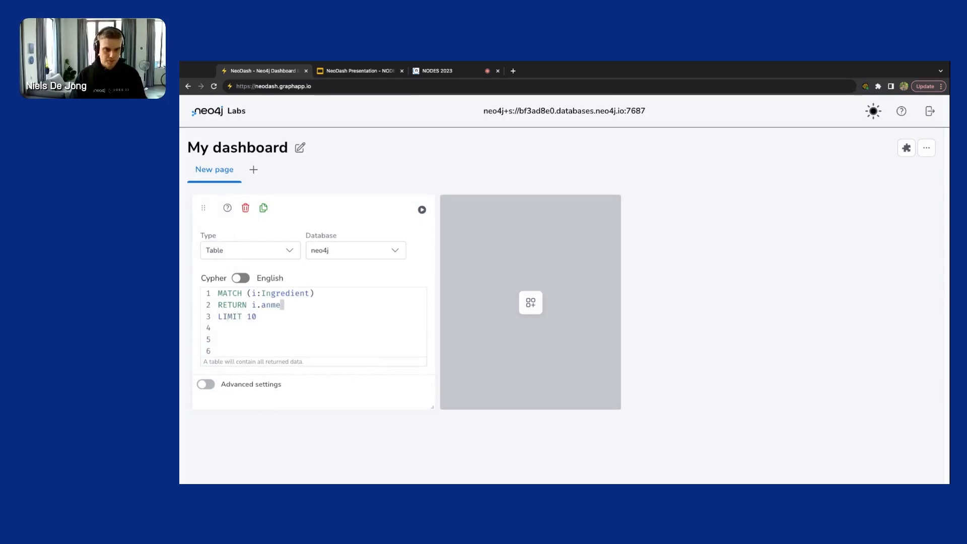
{"action": "key", "text": "BackSpace"}
{"action": "key", "text": "BackSpace"}
{"action": "key", "text": "BackSpace"}
{"action": "key", "text": "BackSpace"}
{"action": "type", "text": "name"}
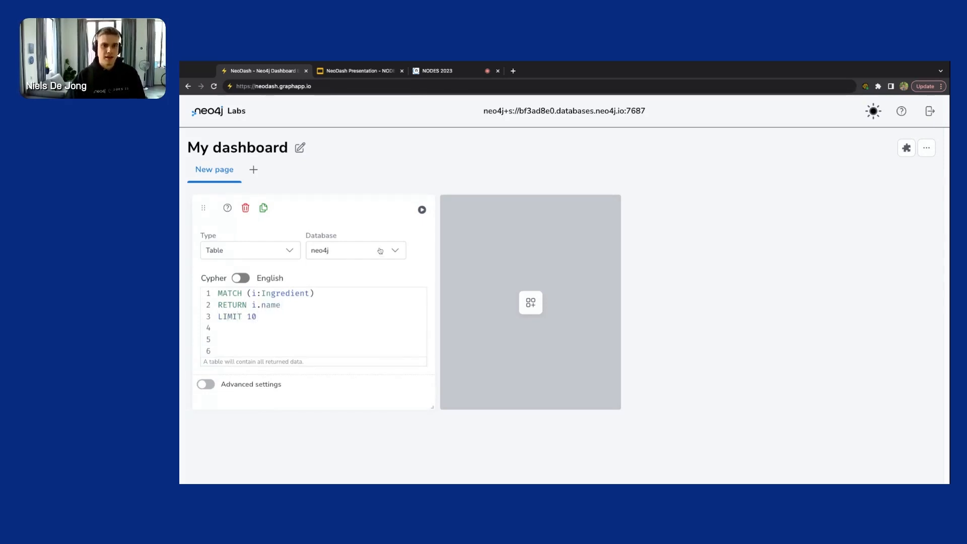
{"action": "left_click", "coordinate": [421, 210]}
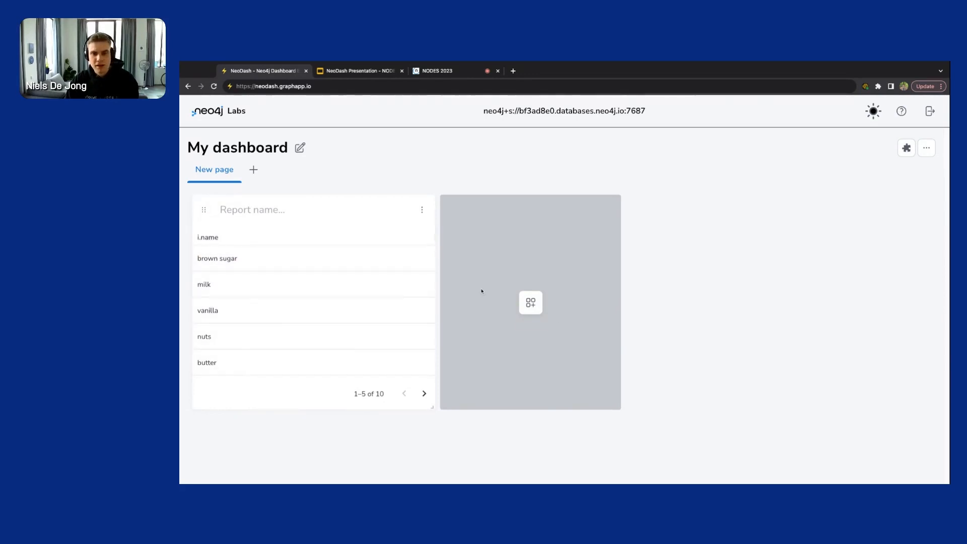
Step: Reopen the ingredient report's settings and activate the Natural Language Queries extension for the dashboard
{"action": "left_click", "coordinate": [422, 210]}
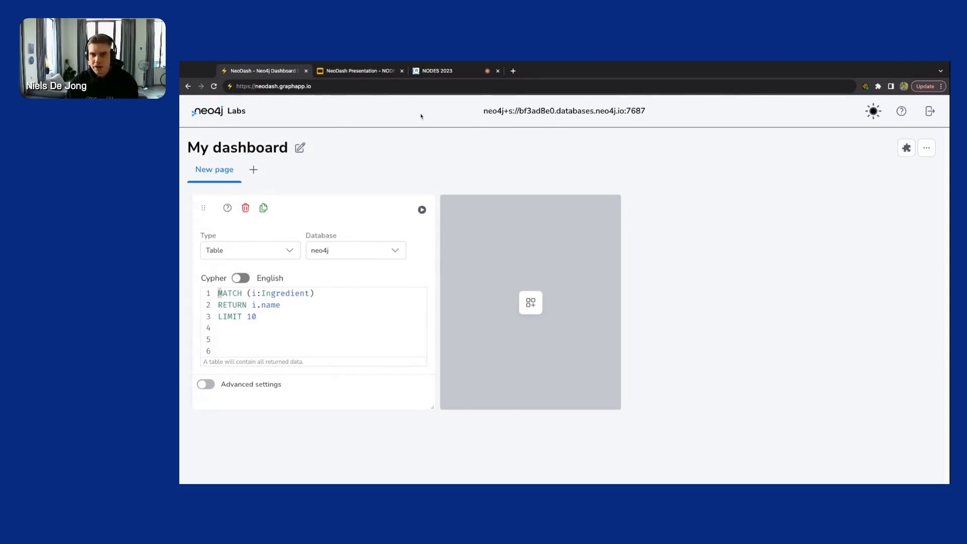
{"action": "left_click", "coordinate": [907, 149]}
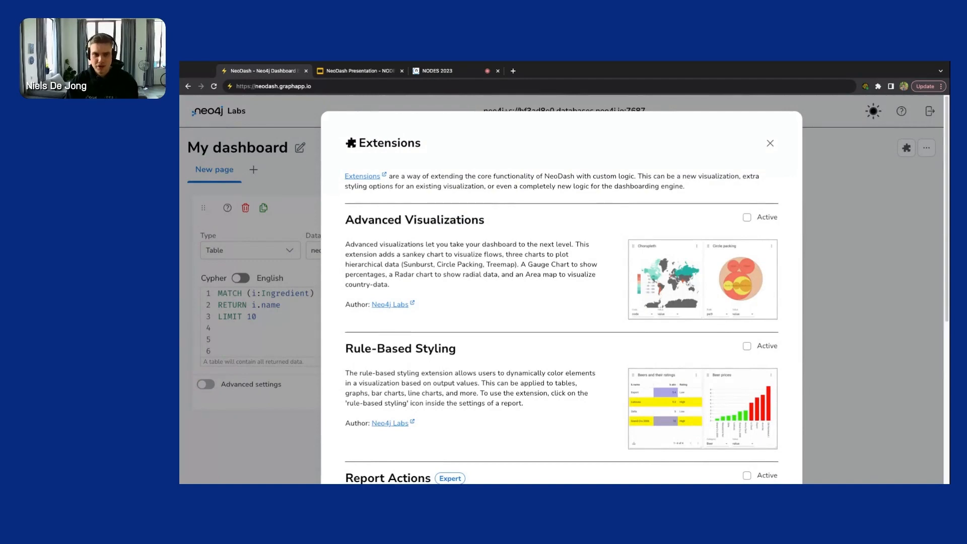
{"action": "scroll", "coordinate": [575, 366], "scroll_direction": "down", "scroll_amount": 5}
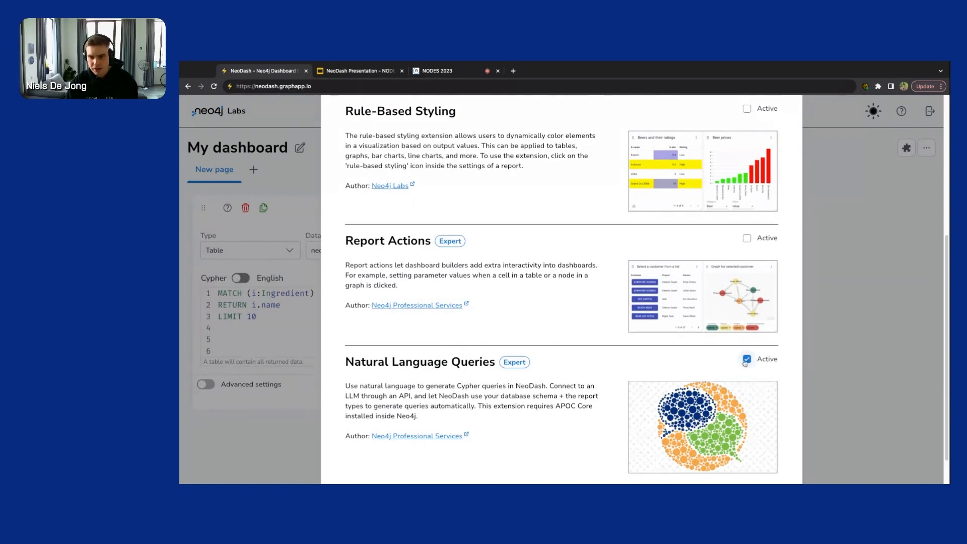
{"action": "left_click", "coordinate": [860, 304]}
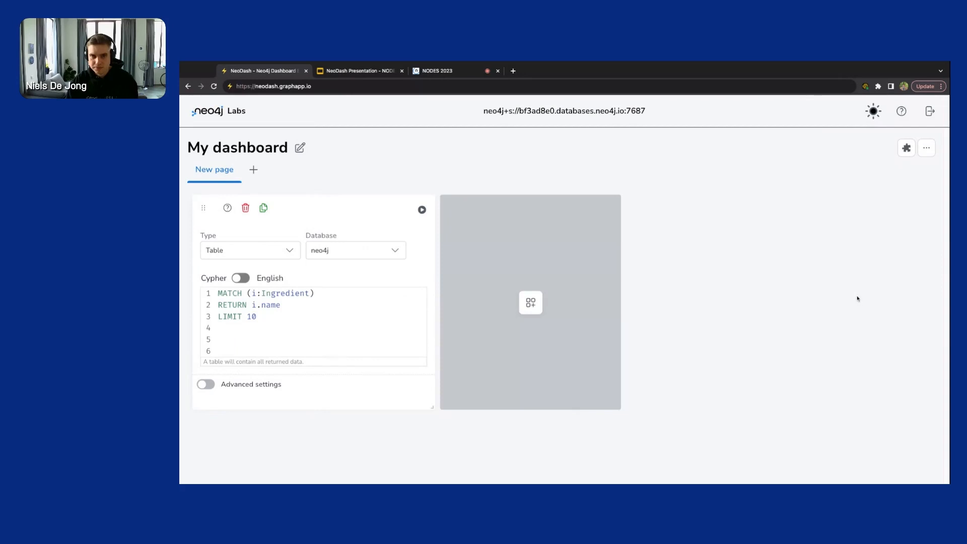
{"action": "left_click", "coordinate": [906, 147]}
{"action": "left_click", "coordinate": [909, 162]}
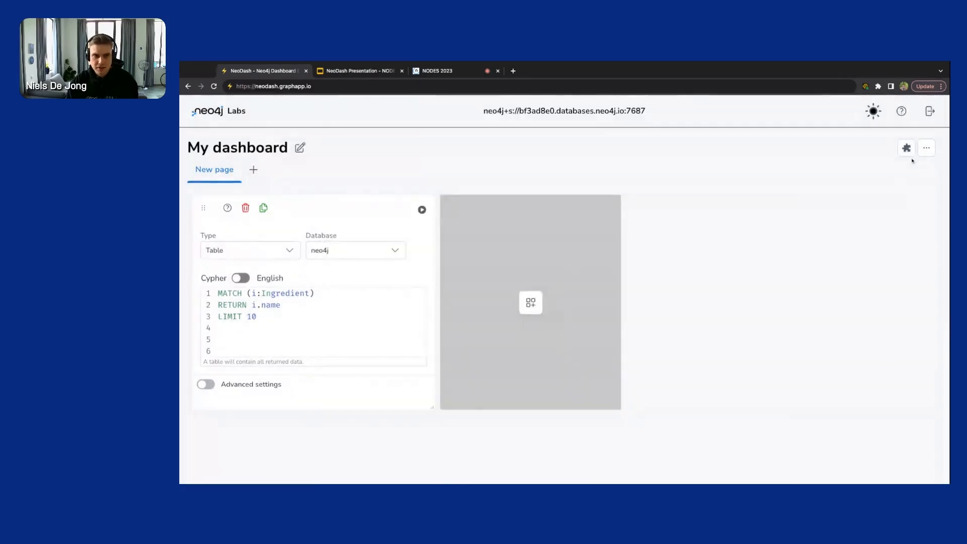
Step: Open the Natural Language Queries configuration and validate the stored API key with OpenAI as the model provider
{"action": "left_click", "coordinate": [923, 154]}
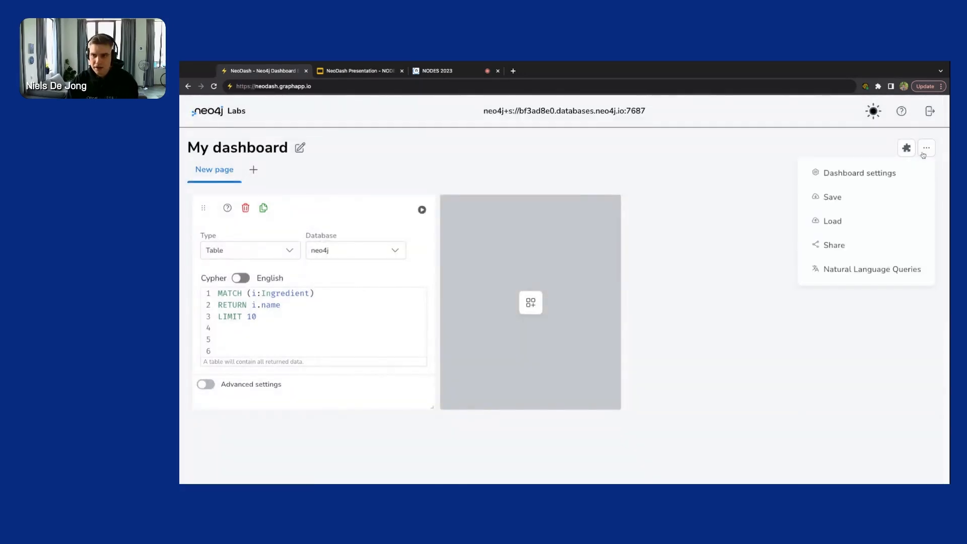
{"action": "left_click", "coordinate": [854, 274]}
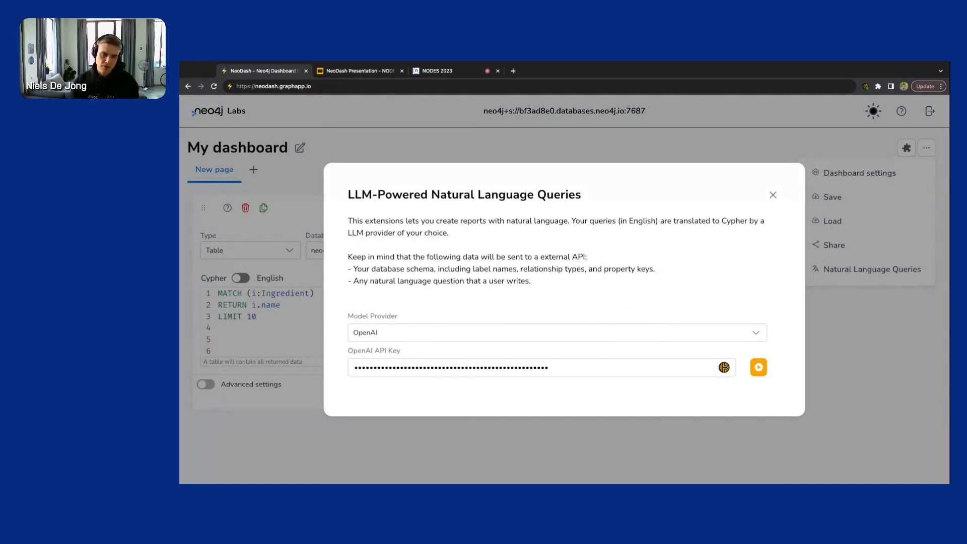
{"action": "left_click", "coordinate": [581, 334]}
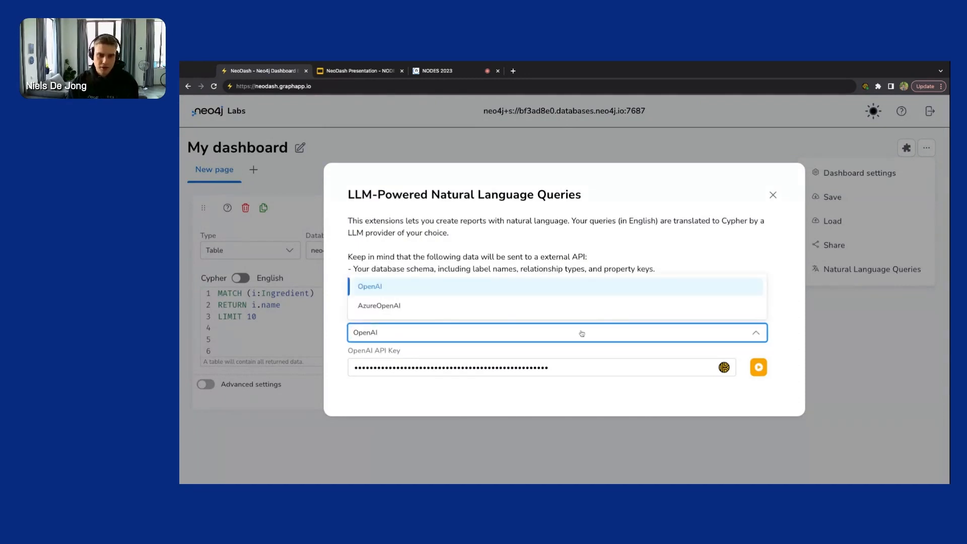
{"action": "left_click", "coordinate": [587, 261]}
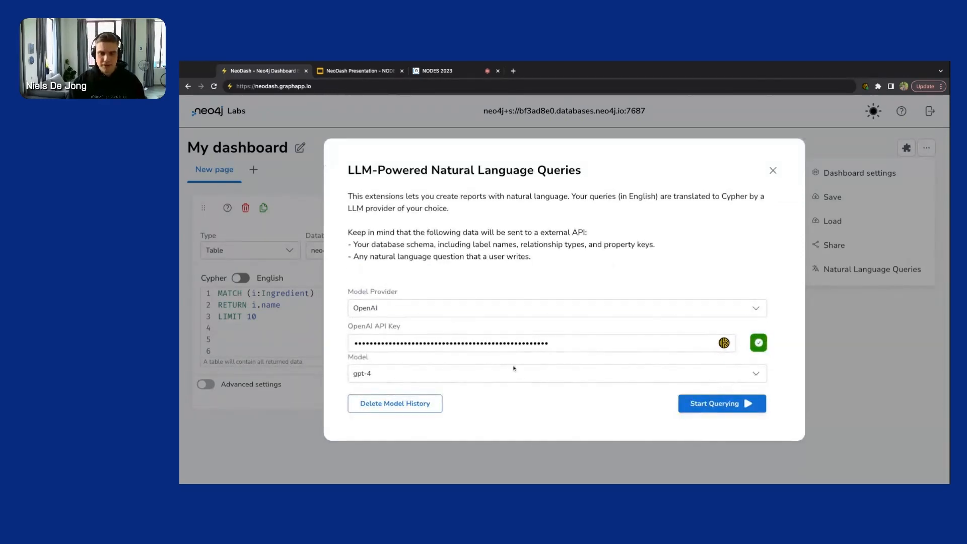
Step: Review the available models, choose gpt-4 and start querying with it, returning to the dashboard
{"action": "left_click", "coordinate": [514, 375]}
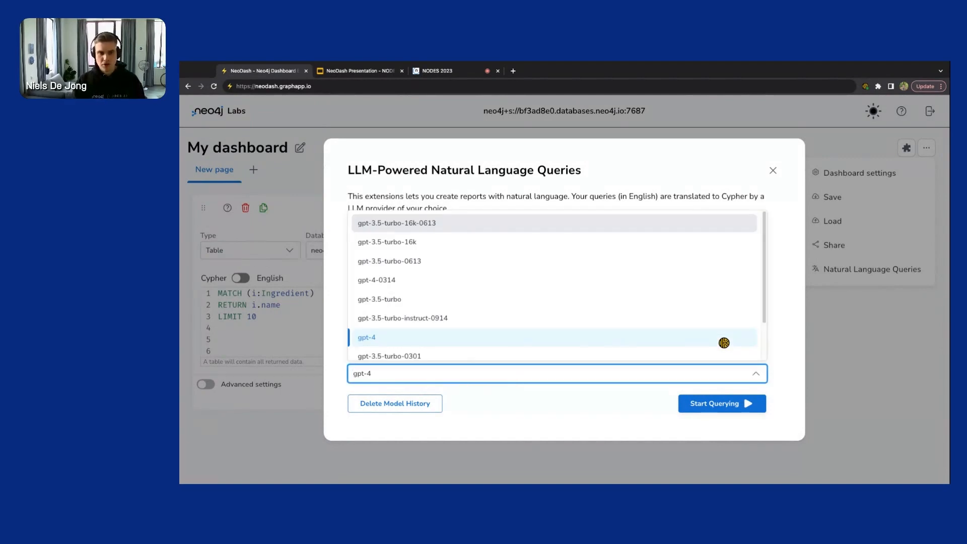
{"action": "scroll", "coordinate": [509, 296], "scroll_direction": "down", "scroll_amount": 2}
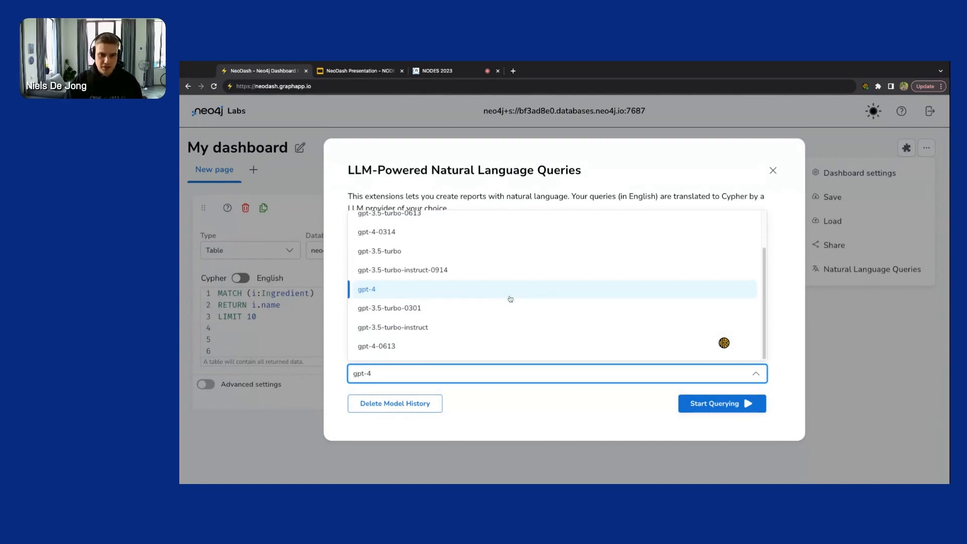
{"action": "scroll", "coordinate": [510, 297], "scroll_direction": "up", "scroll_amount": 2}
{"action": "left_click", "coordinate": [469, 340]}
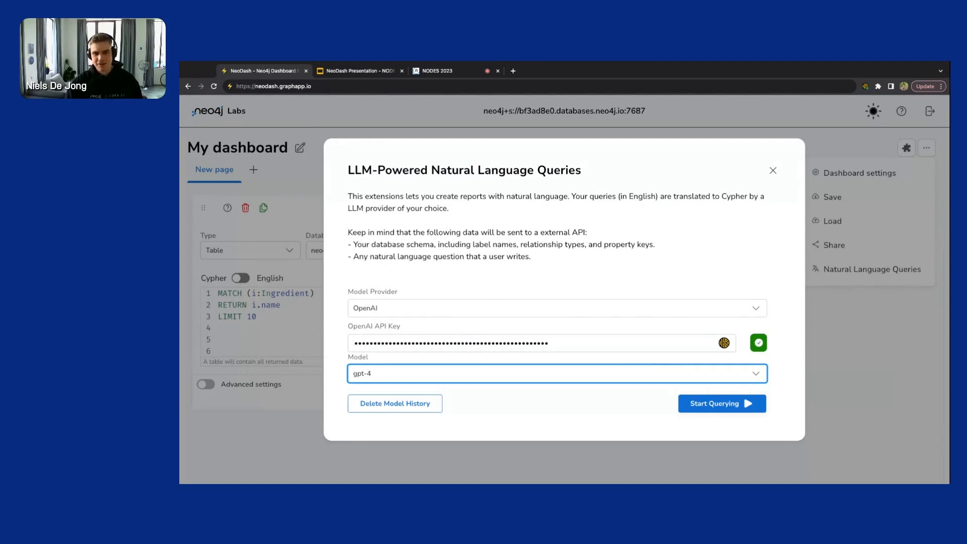
{"action": "left_click", "coordinate": [476, 371]}
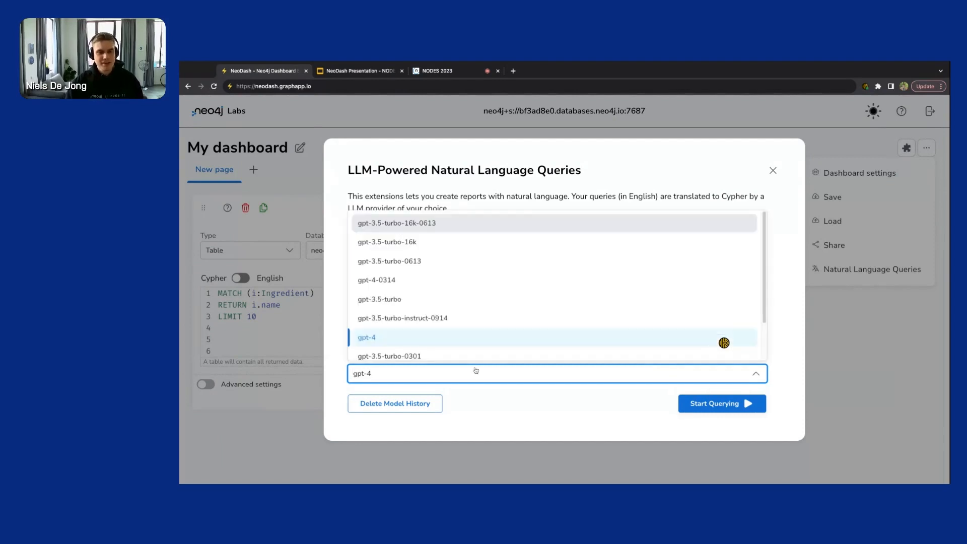
{"action": "left_click", "coordinate": [475, 341]}
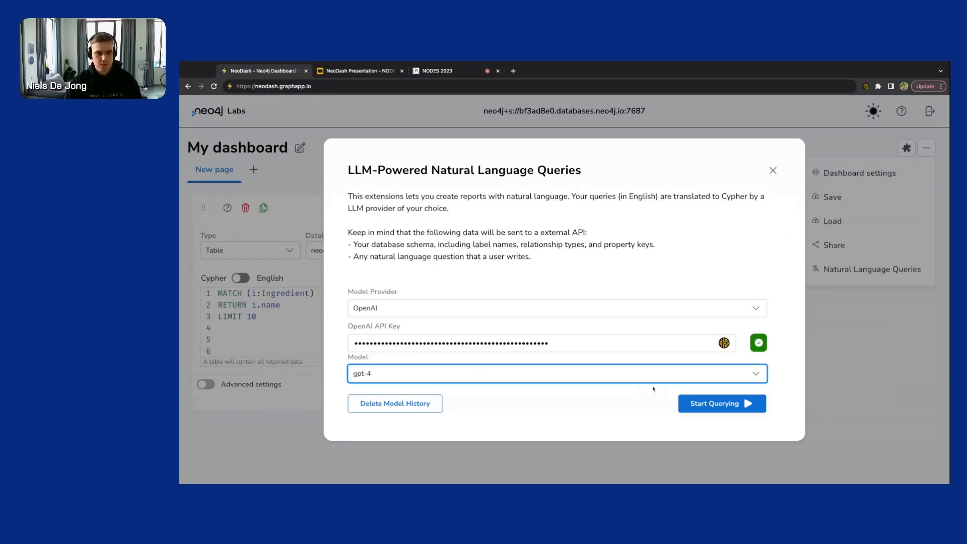
{"action": "left_click", "coordinate": [706, 409]}
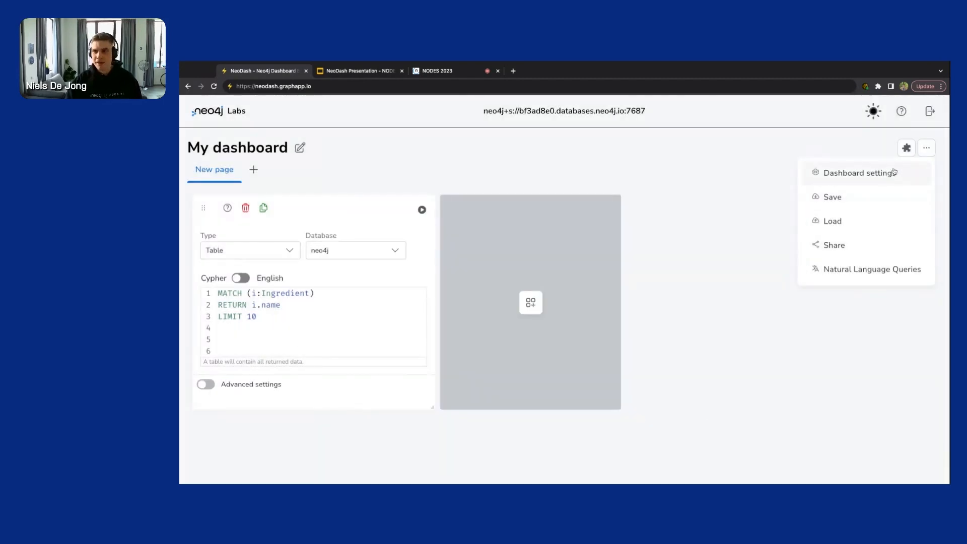
{"action": "left_click", "coordinate": [929, 148]}
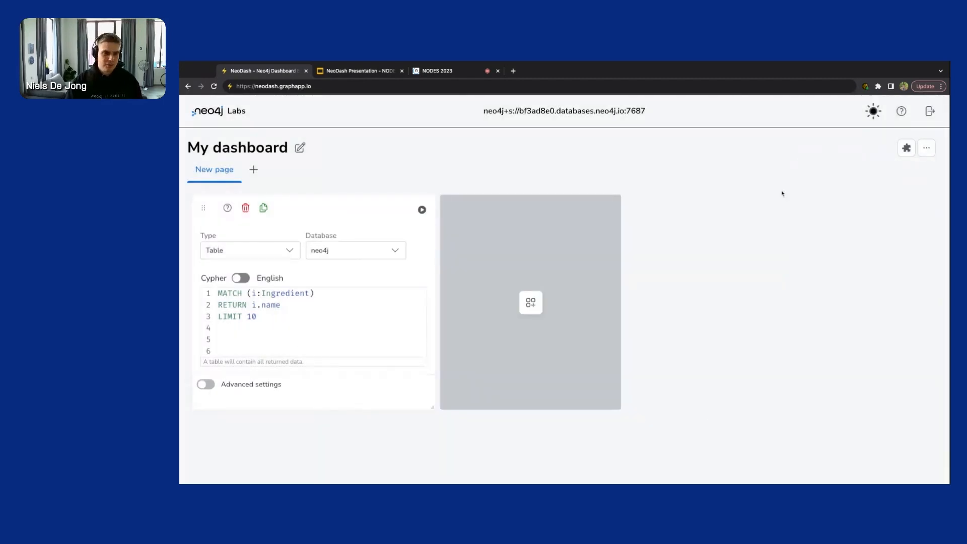
Step: Switch the report's query to English, enter "Show me all the recipes that contain the word 'cookies'" and widen the report to fit
{"action": "left_click", "coordinate": [244, 281]}
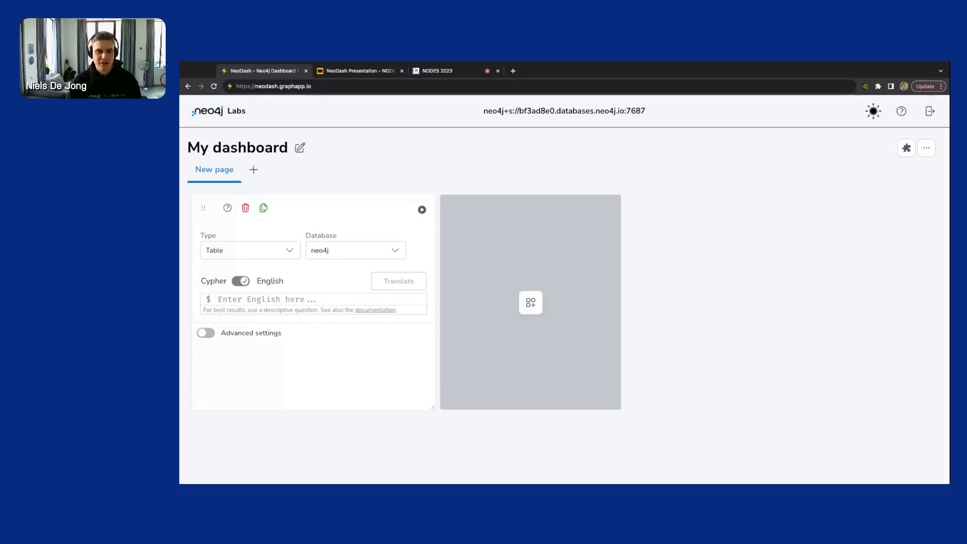
{"action": "key", "text": "super+Tab"}
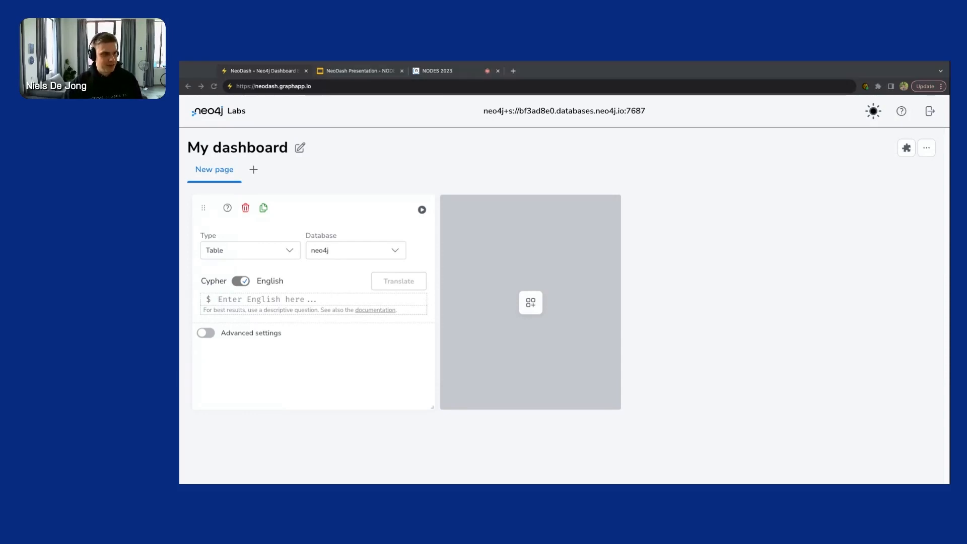
{"action": "left_click", "coordinate": [259, 297]}
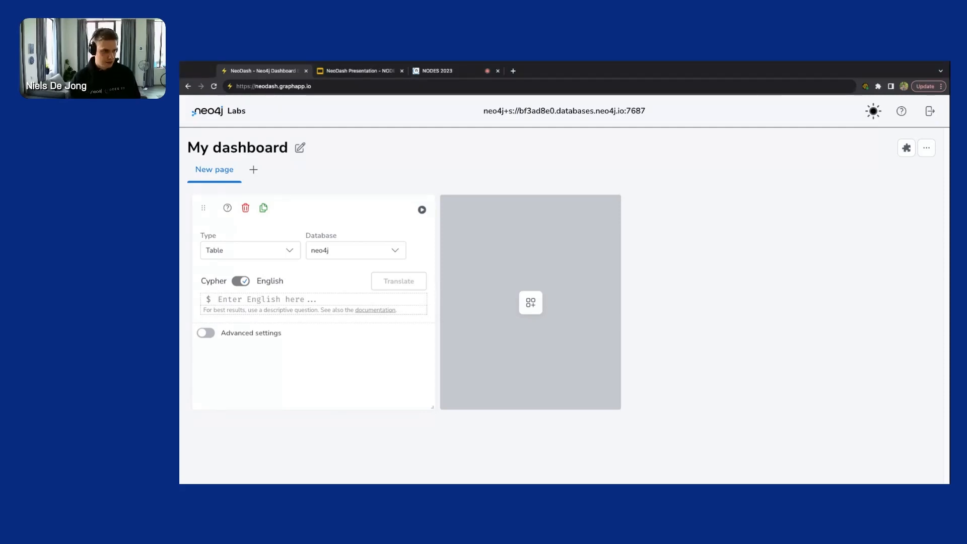
{"action": "type", "text": "Show"}
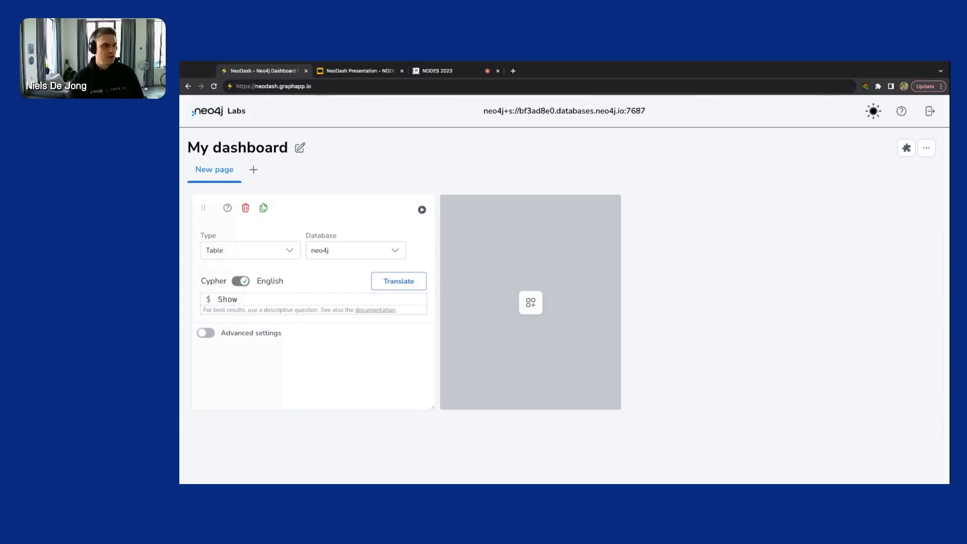
{"action": "type", "text": " me all the recipes"}
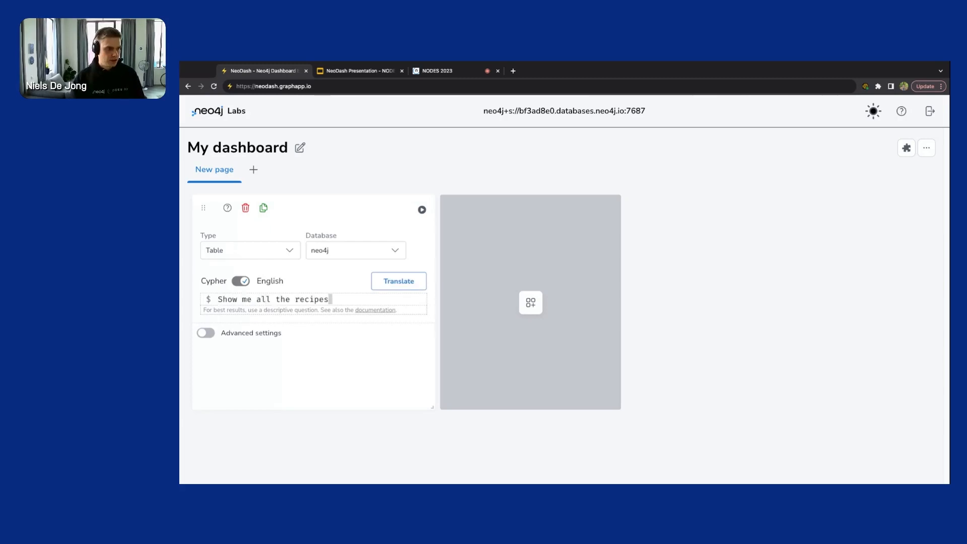
{"action": "type", "text": " that contain the "}
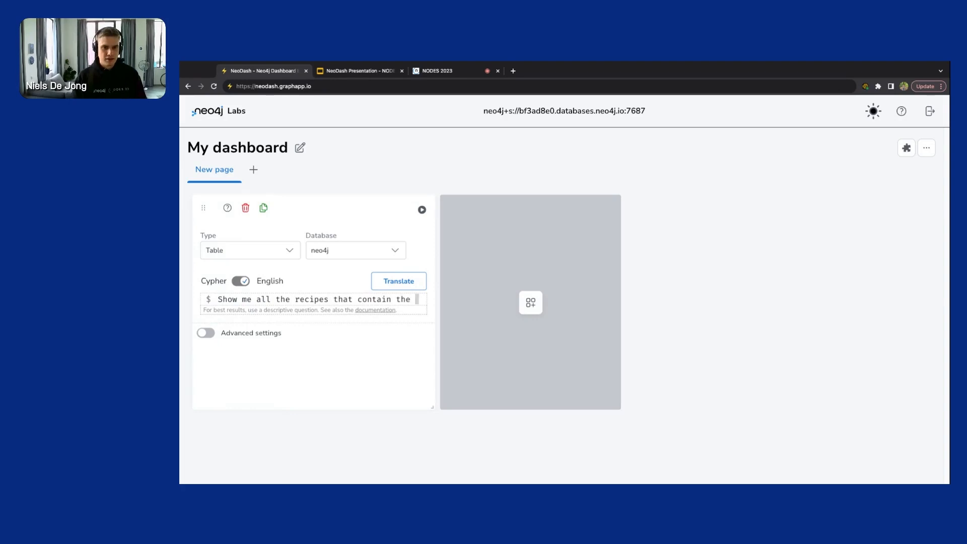
{"action": "type", "text": "word 'cookies'"}
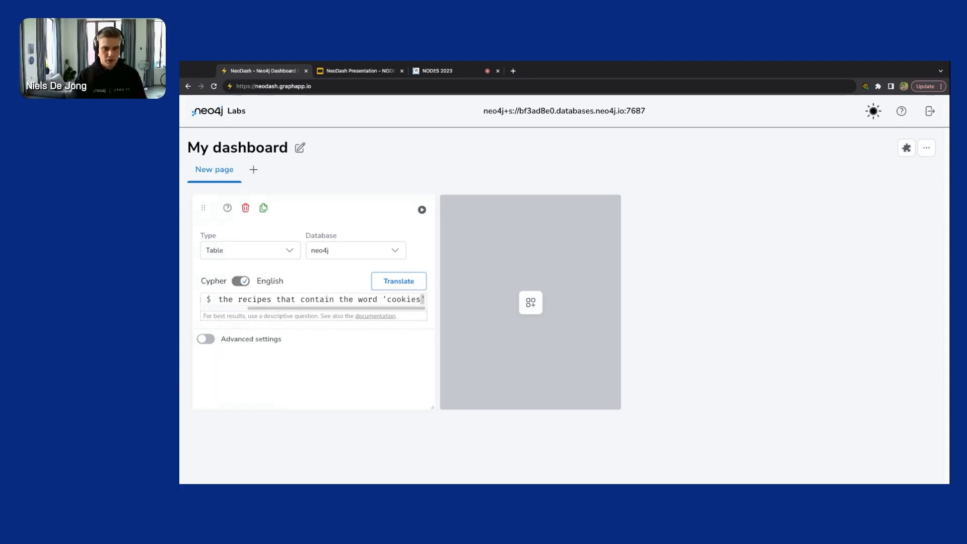
{"action": "left_click_drag", "start_coordinate": [433, 407], "coordinate": [637, 406]}
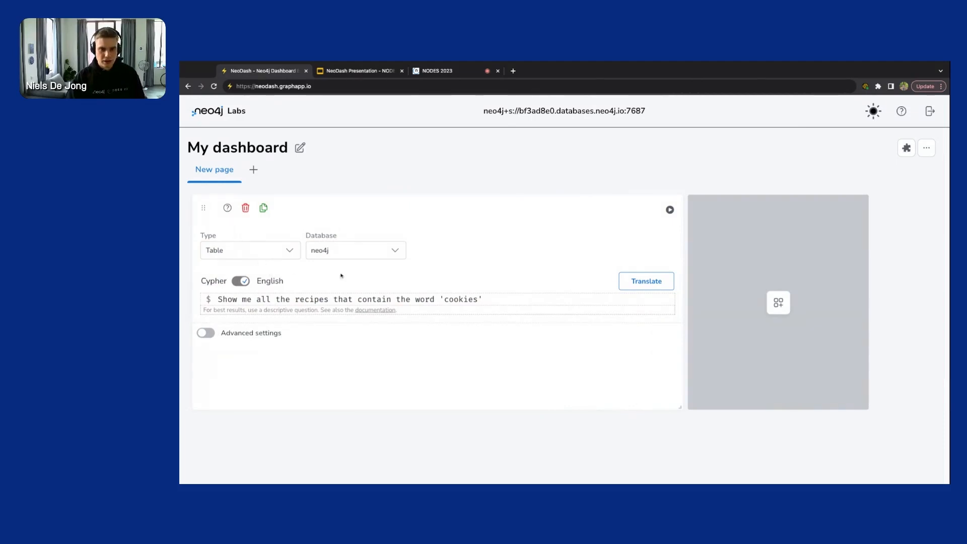
Step: Translate the English question about cookies recipes into Cypher, switching back to English to repeat the translation
{"action": "left_click", "coordinate": [529, 298]}
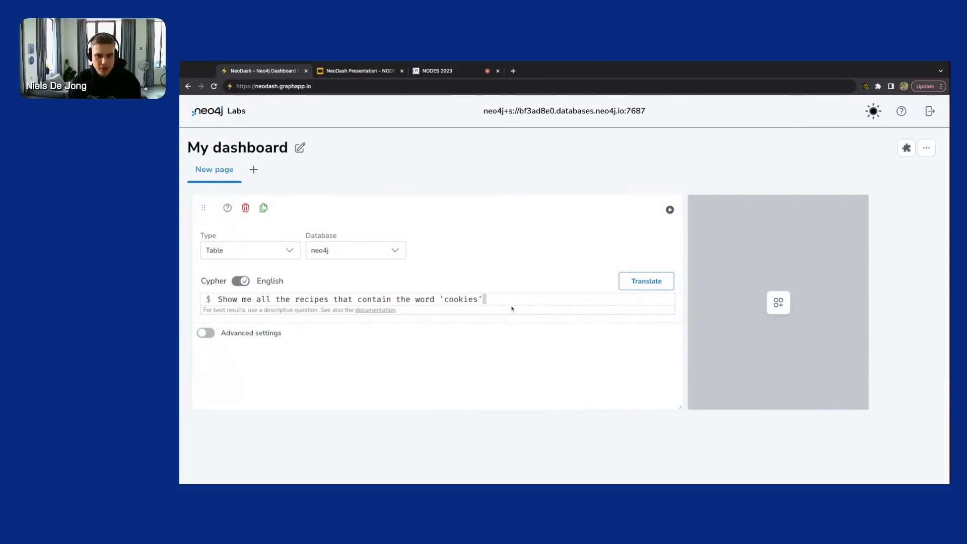
{"action": "left_click", "coordinate": [647, 281]}
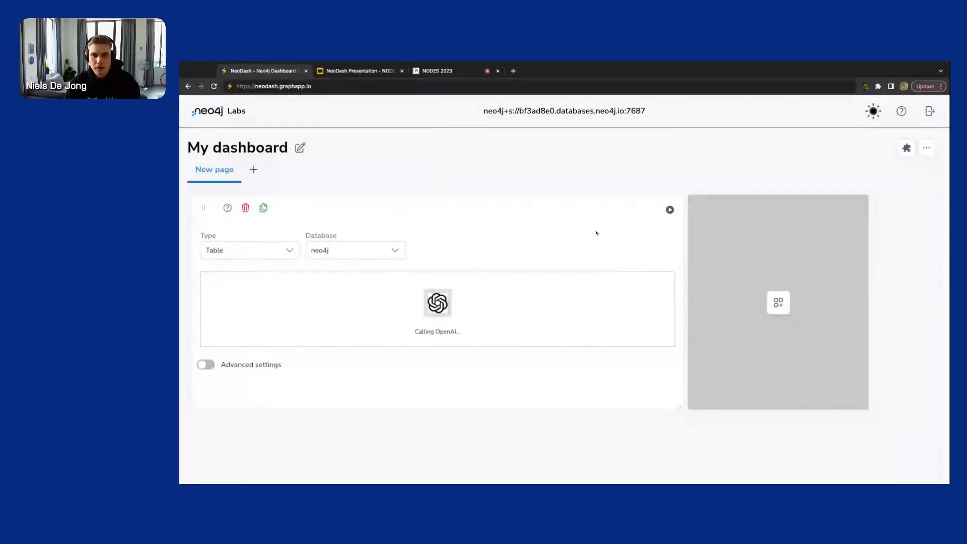
{"action": "left_click", "coordinate": [669, 209]}
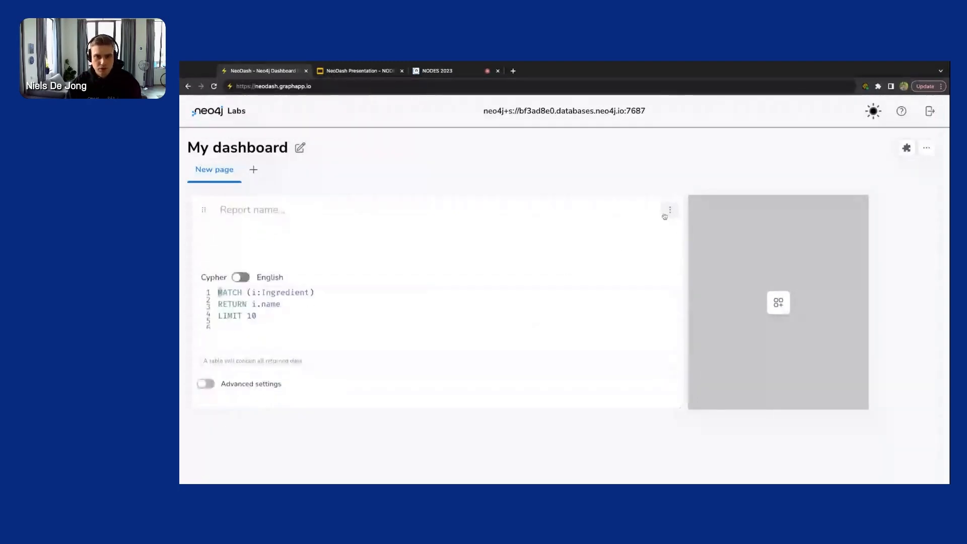
{"action": "left_click", "coordinate": [240, 280]}
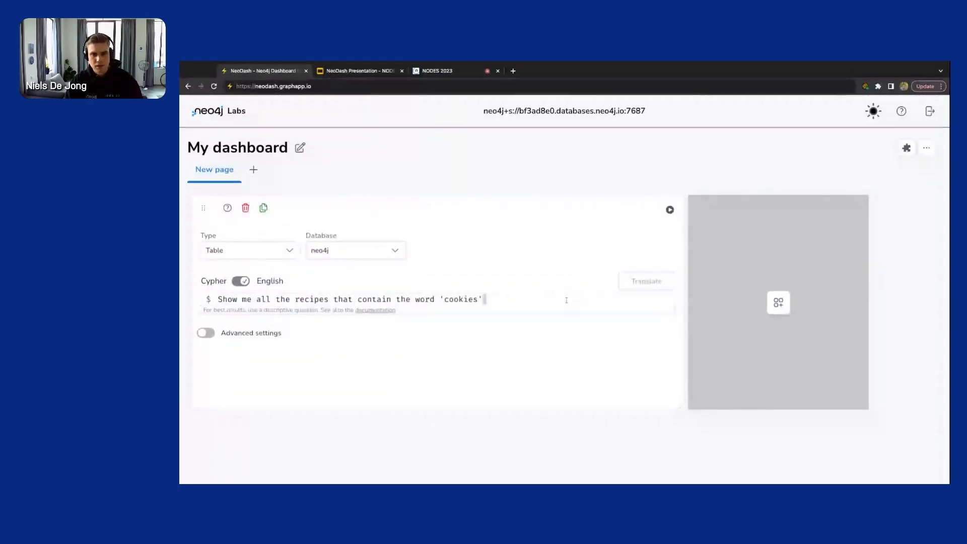
{"action": "left_click", "coordinate": [645, 283]}
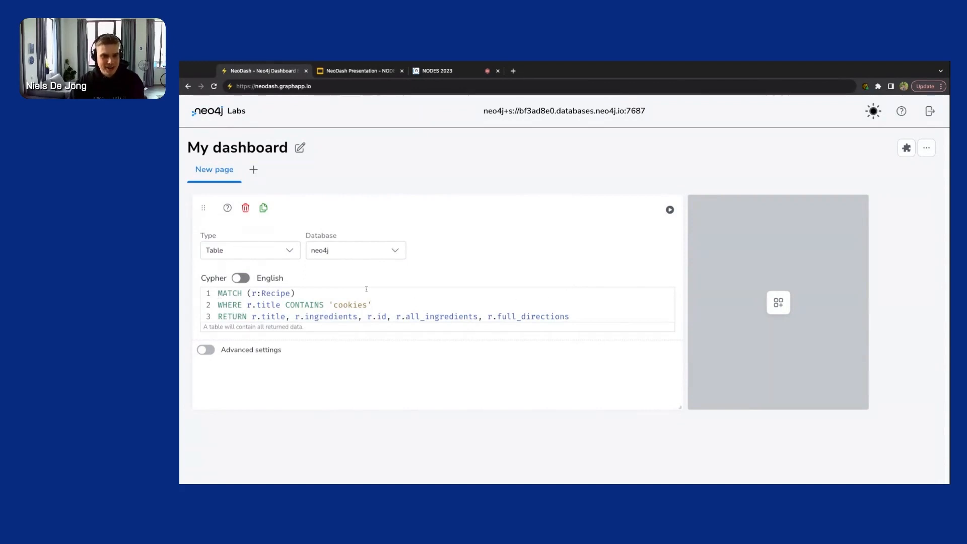
Step: Review the generated query's Recipe match, 'cookies' title filter and returned properties, and run the report
{"action": "triple_click", "coordinate": [327, 293]}
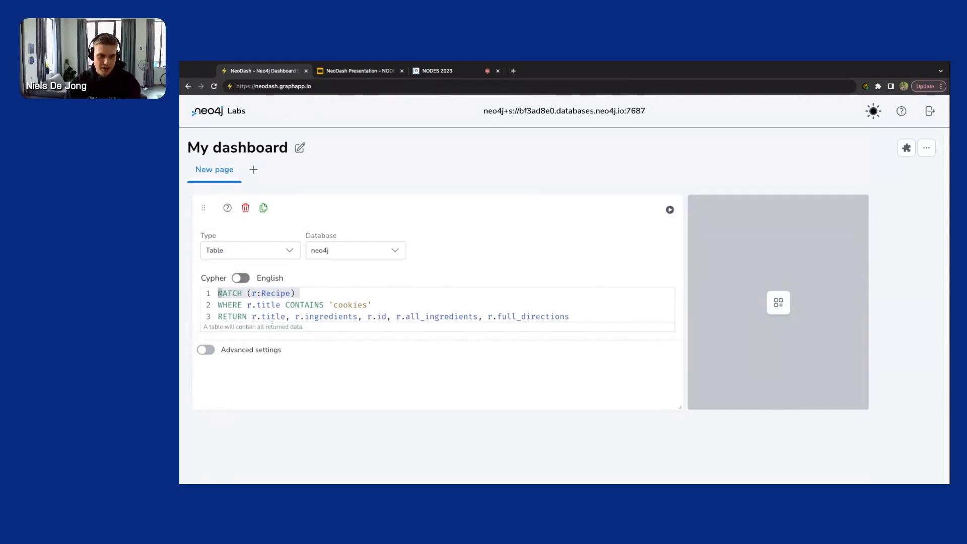
{"action": "left_click", "coordinate": [272, 316]}
{"action": "left_click", "coordinate": [340, 316]}
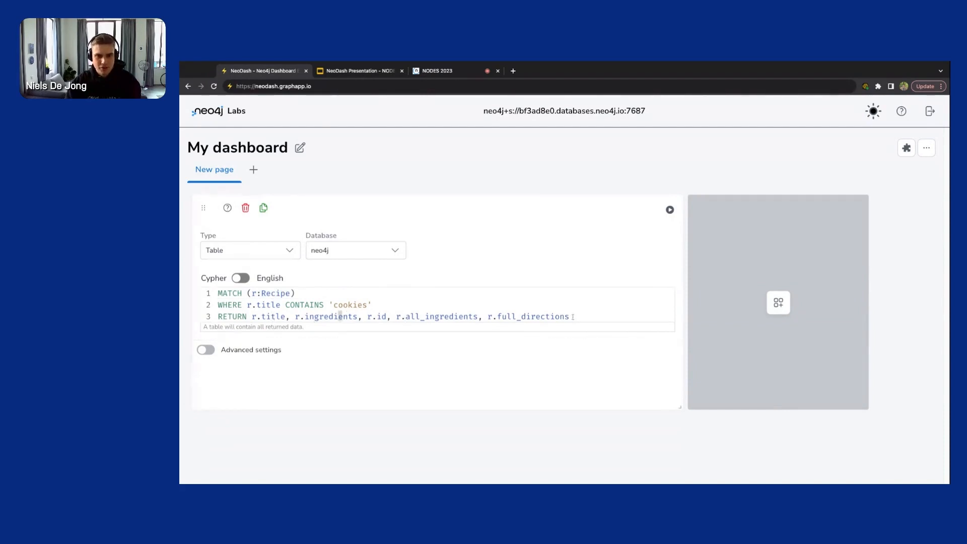
{"action": "left_click_drag", "start_coordinate": [573, 316], "coordinate": [256, 316]}
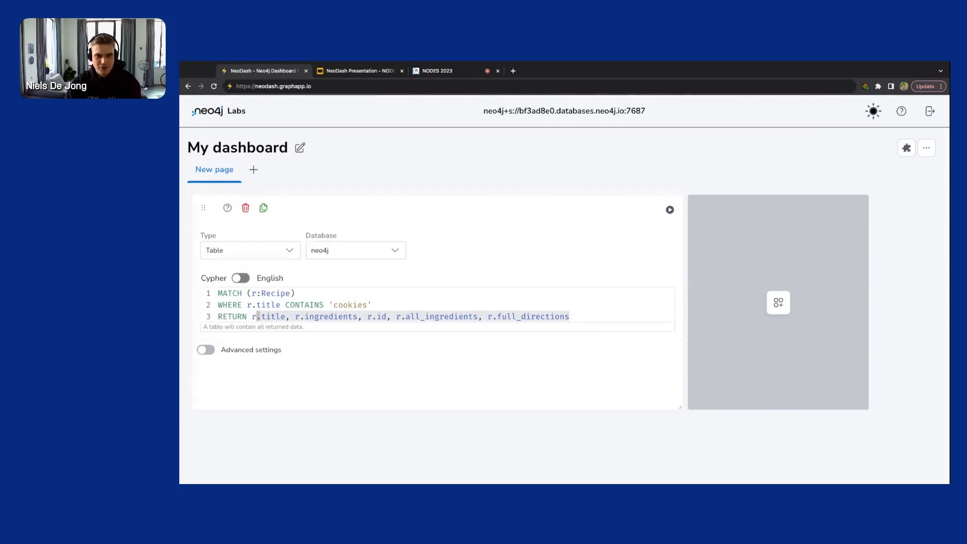
{"action": "left_click", "coordinate": [334, 304]}
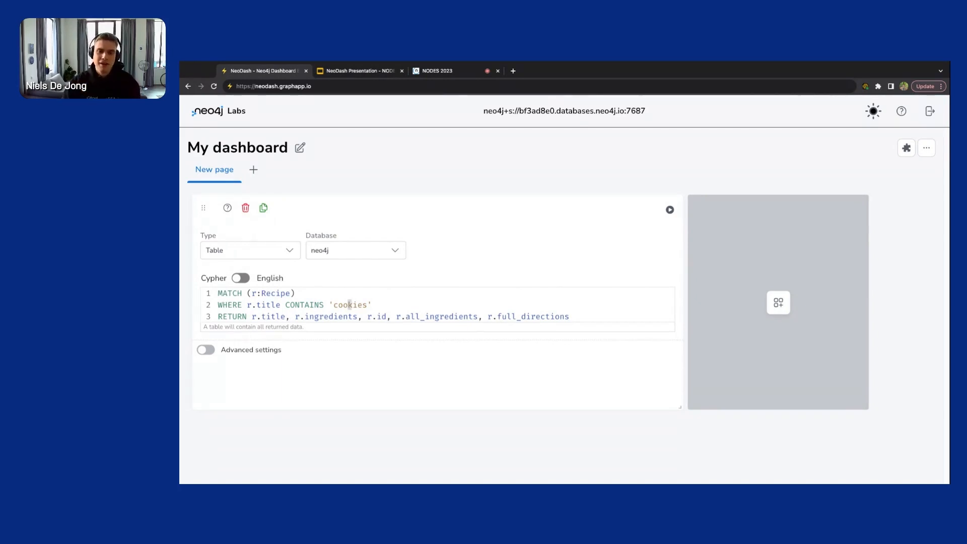
{"action": "left_click", "coordinate": [670, 210]}
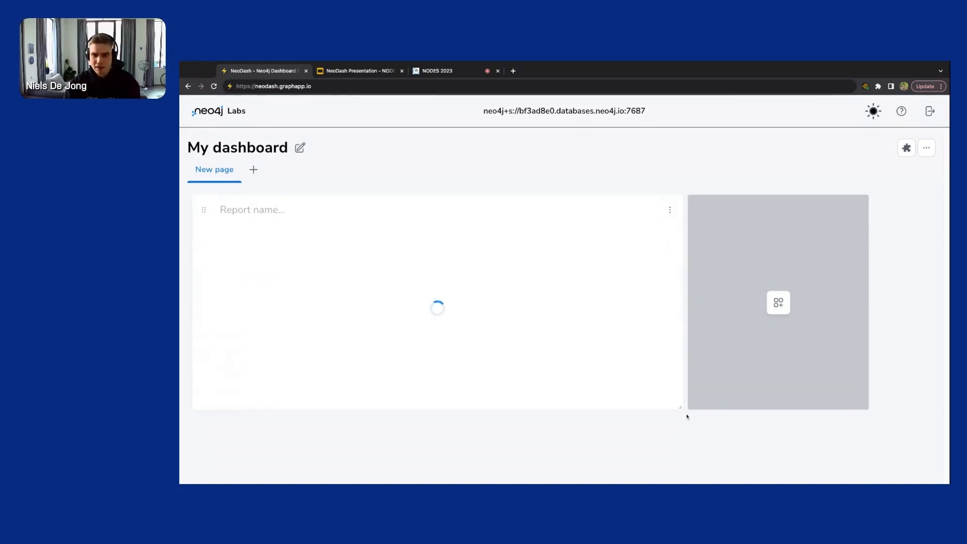
Step: Widen the cookies recipe table to the full width of the page and check the full_directions column
{"action": "left_click_drag", "start_coordinate": [686, 417], "coordinate": [788, 428]}
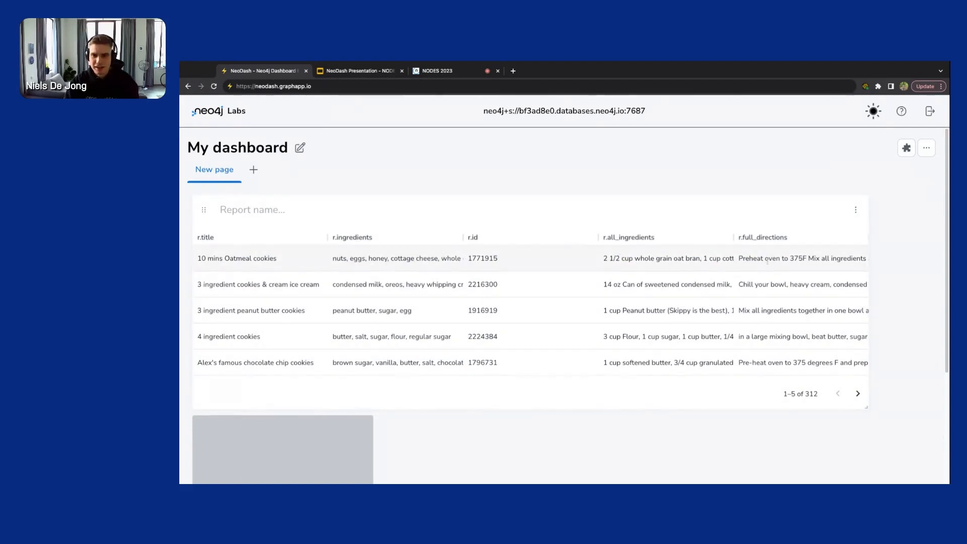
{"action": "left_click_drag", "start_coordinate": [840, 259], "coordinate": [857, 259]}
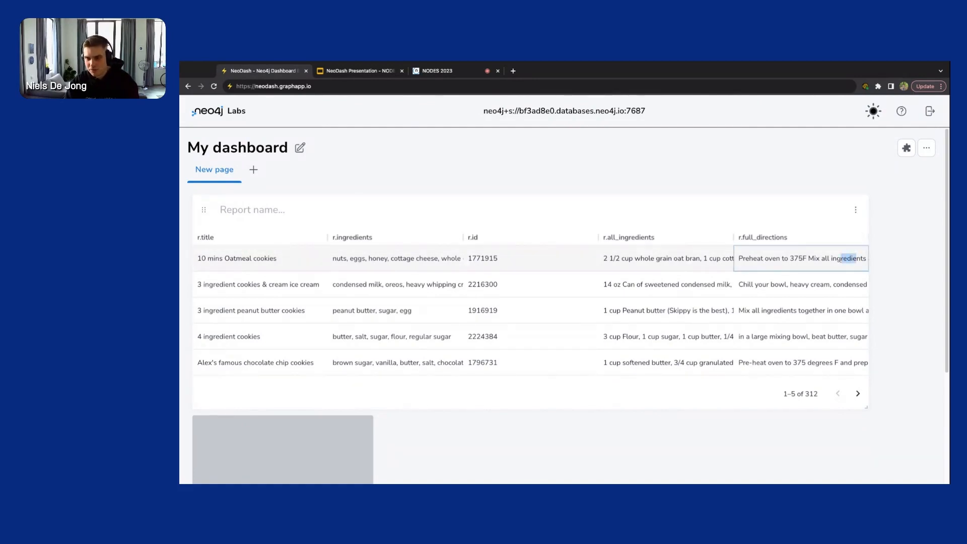
{"action": "left_click", "coordinate": [840, 260]}
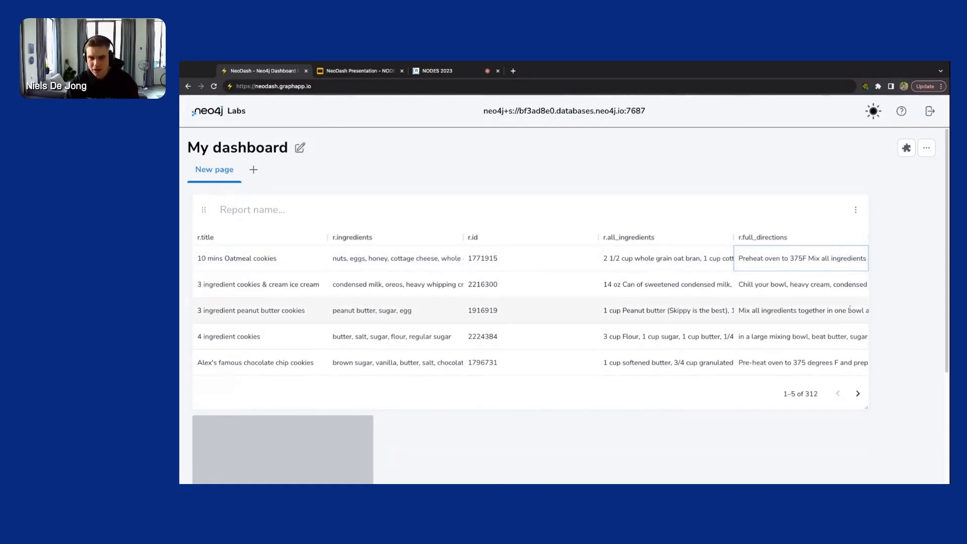
{"action": "left_click_drag", "start_coordinate": [865, 408], "coordinate": [924, 409]}
Step: Add a new report below the recipe table and stretch it to most of the page width
{"action": "scroll", "coordinate": [356, 276], "scroll_direction": "down", "scroll_amount": 3}
{"action": "left_click", "coordinate": [283, 363]}
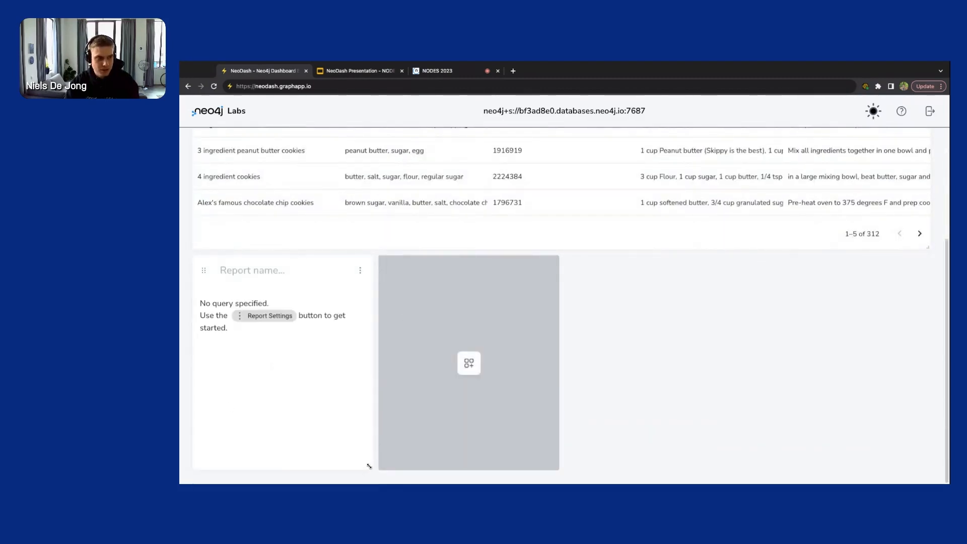
{"action": "left_click_drag", "start_coordinate": [369, 465], "coordinate": [803, 467]}
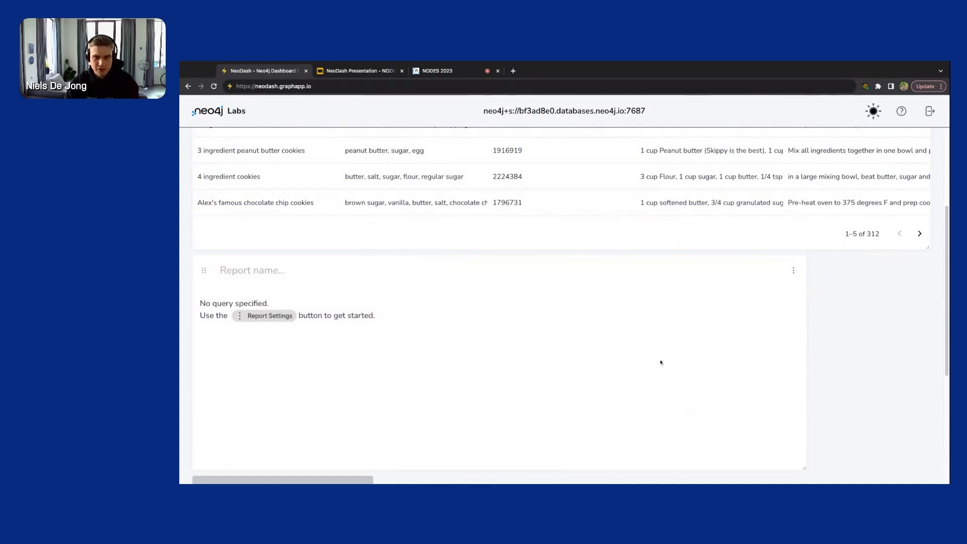
Step: Open the new report's settings, set its type to Graph and switch the query language to English
{"action": "left_click", "coordinate": [793, 270]}
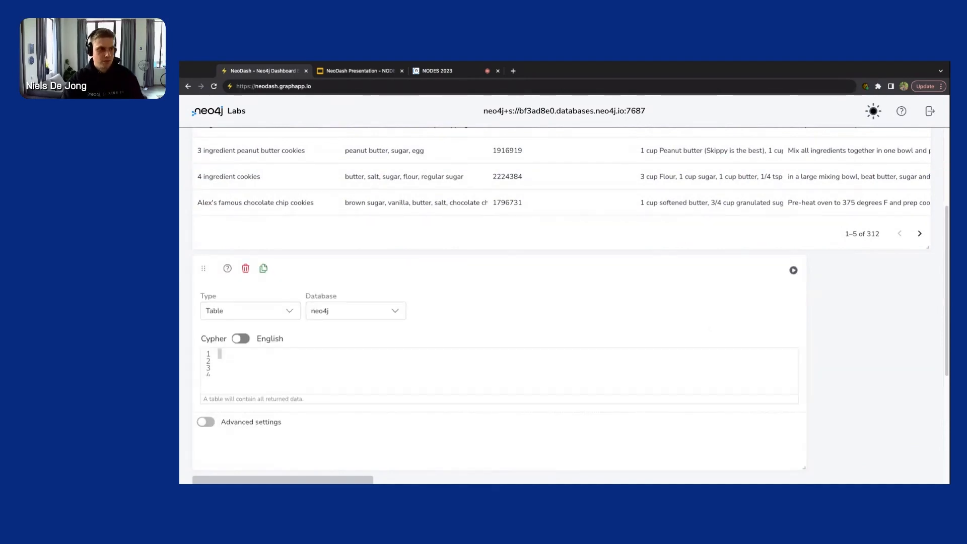
{"action": "left_click", "coordinate": [259, 313]}
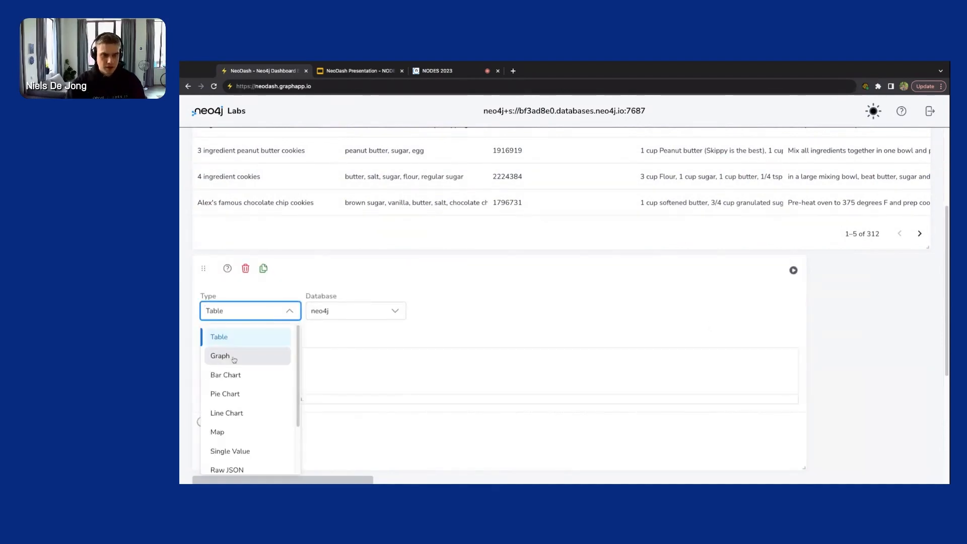
{"action": "left_click", "coordinate": [233, 357]}
{"action": "left_click", "coordinate": [241, 338]}
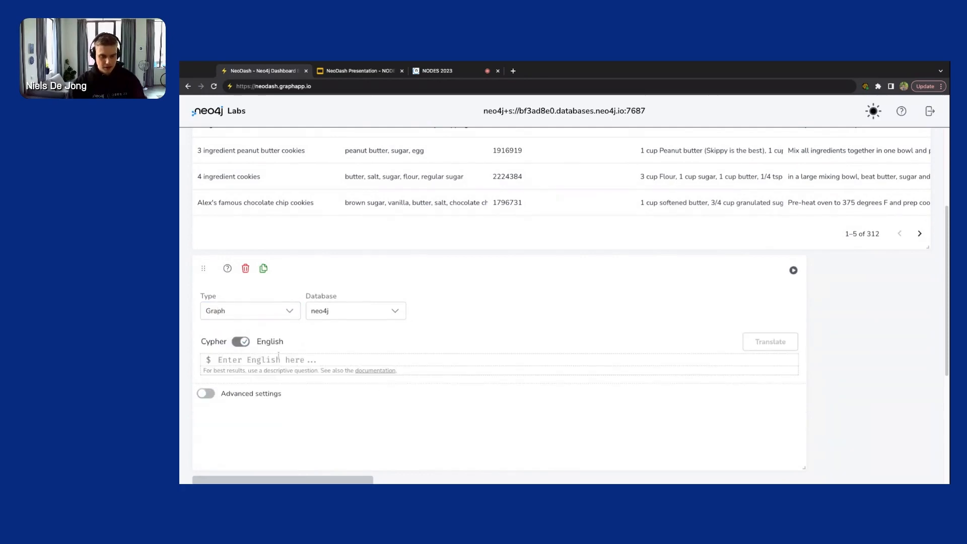
Step: Enter "Show me all the recipes that contain the word 'cookies'" as the graph report's question and translate it to Cypher
{"action": "type", "text": "Show meall the"}
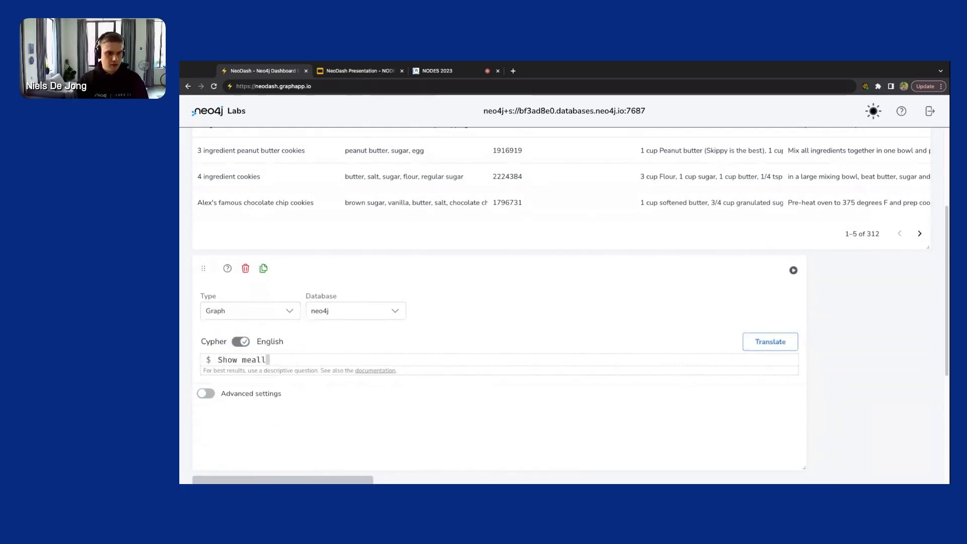
{"action": "key", "text": "BackSpace"}
{"action": "key", "text": "BackSpace"}
{"action": "key", "text": "BackSpace"}
{"action": "key", "text": "BackSpace"}
{"action": "key", "text": "BackSpace"}
{"action": "key", "text": "BackSpace"}
{"action": "key", "text": "BackSpace"}
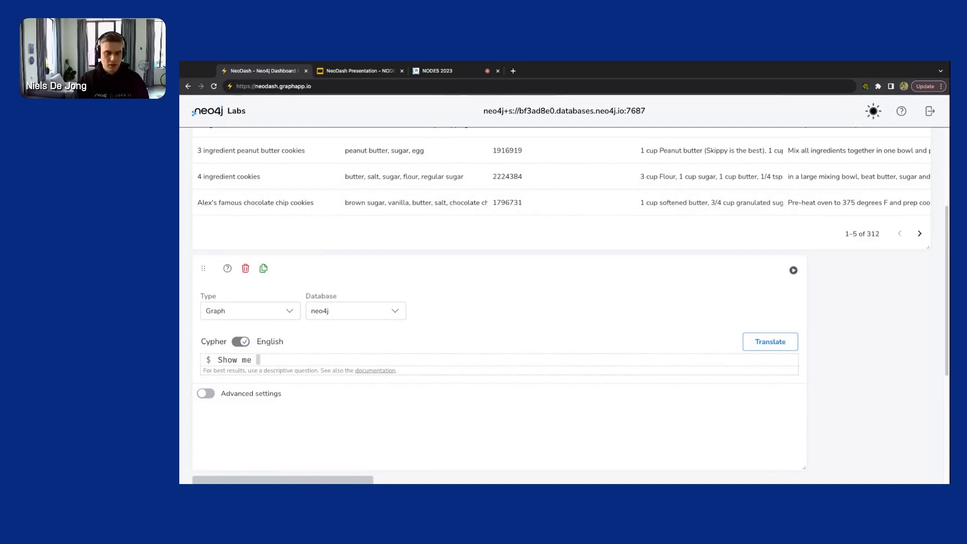
{"action": "type", "text": "all the recipes"}
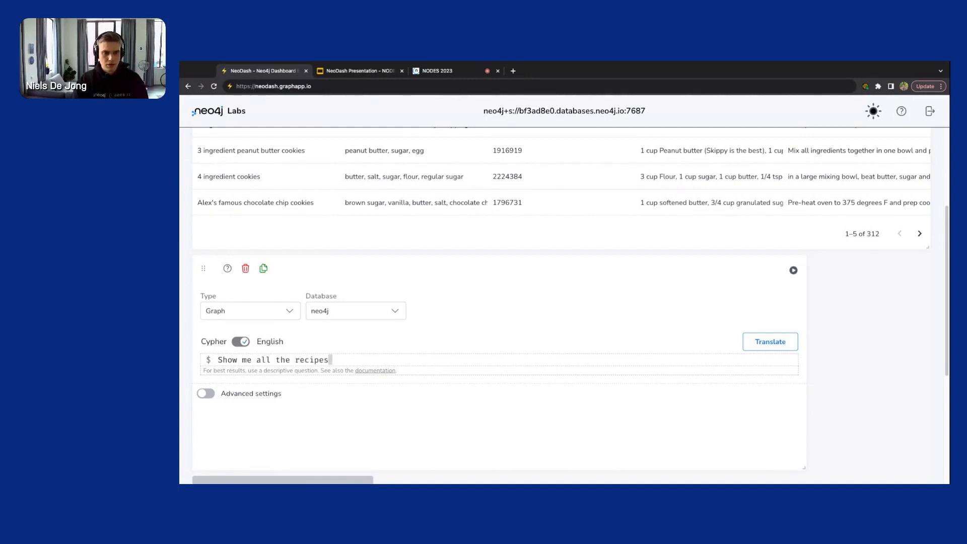
{"action": "type", "text": " that contain the "}
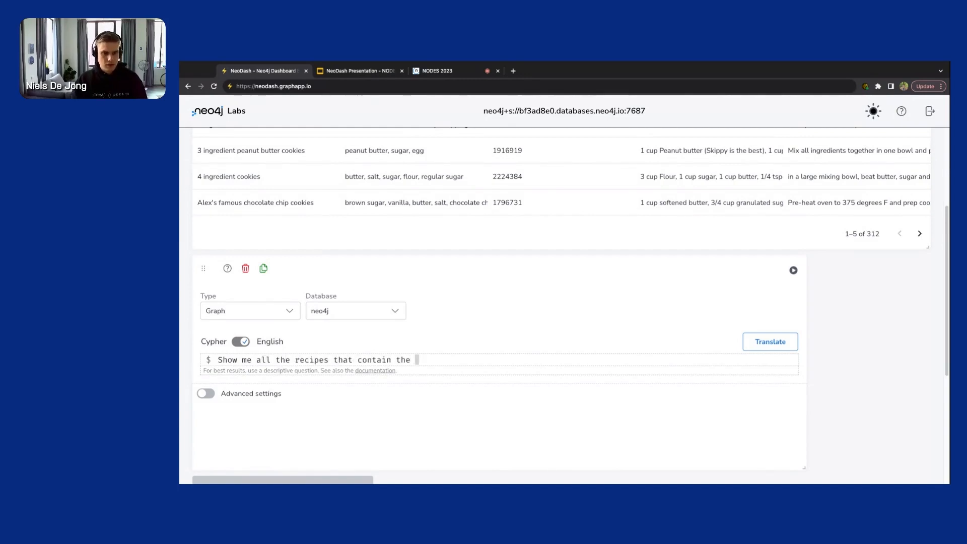
{"action": "type", "text": "word 'cookies"}
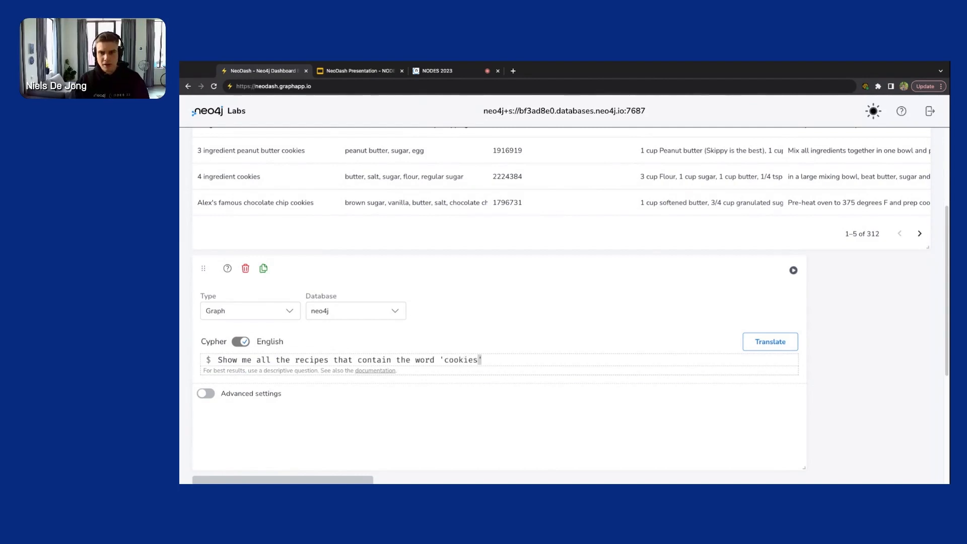
{"action": "left_click", "coordinate": [770, 341]}
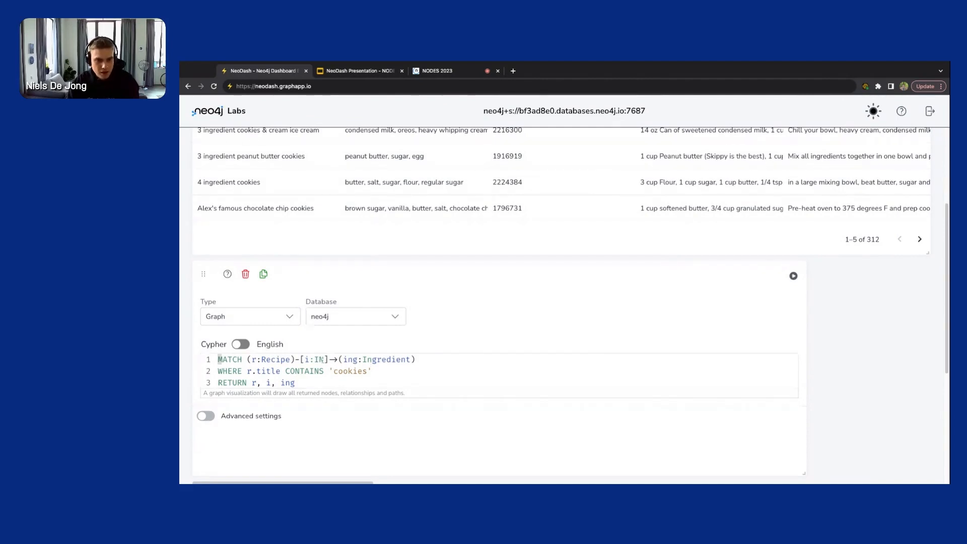
Step: Check the generated graph query and reverse the IN relationship so it points from Ingredient to Recipe
{"action": "left_click_drag", "start_coordinate": [417, 359], "coordinate": [343, 360]}
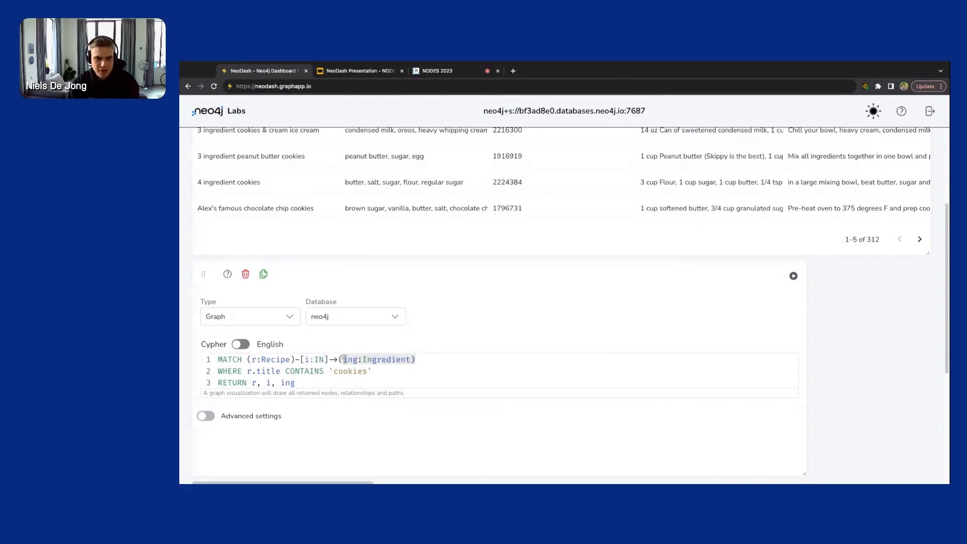
{"action": "left_click", "coordinate": [324, 378]}
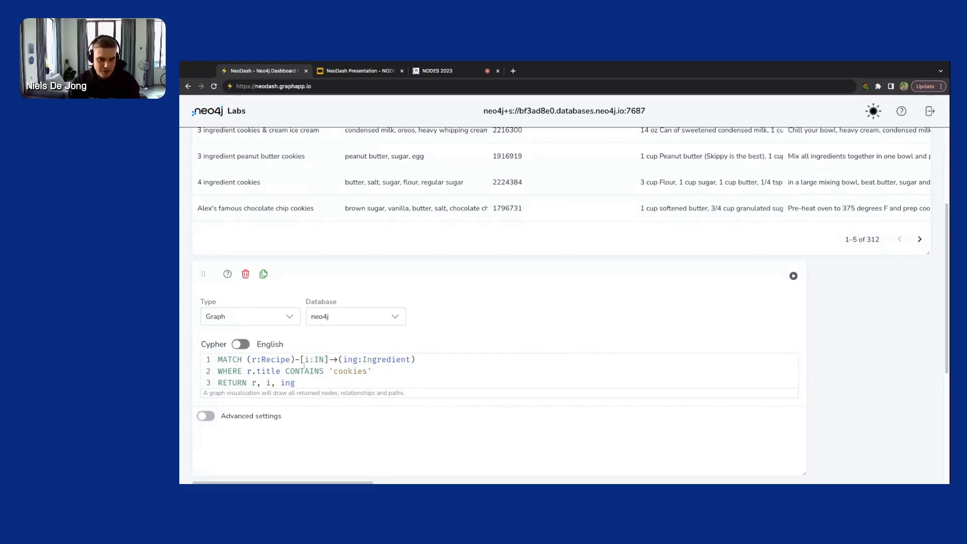
{"action": "left_click", "coordinate": [303, 359]}
{"action": "double_click", "coordinate": [286, 359]}
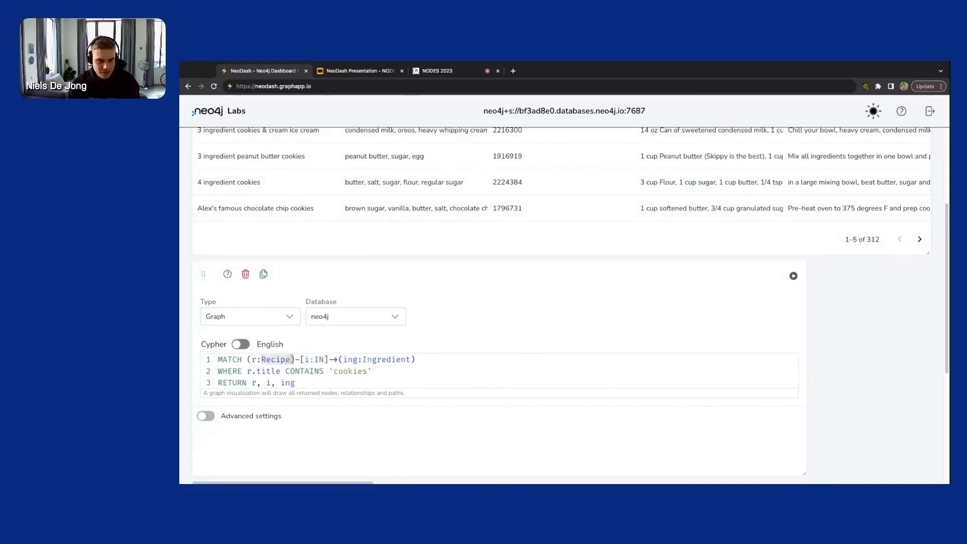
{"action": "double_click", "coordinate": [379, 359]}
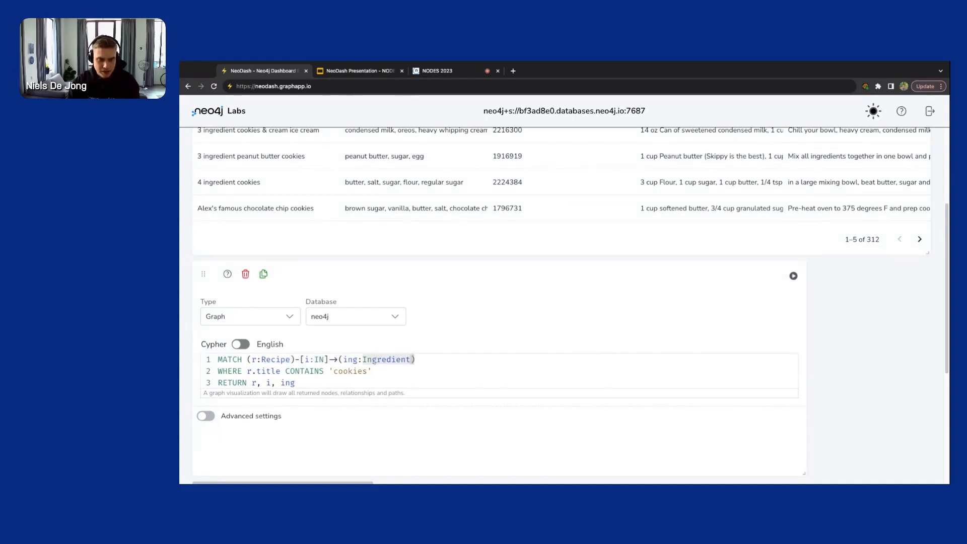
{"action": "left_click", "coordinate": [337, 359]}
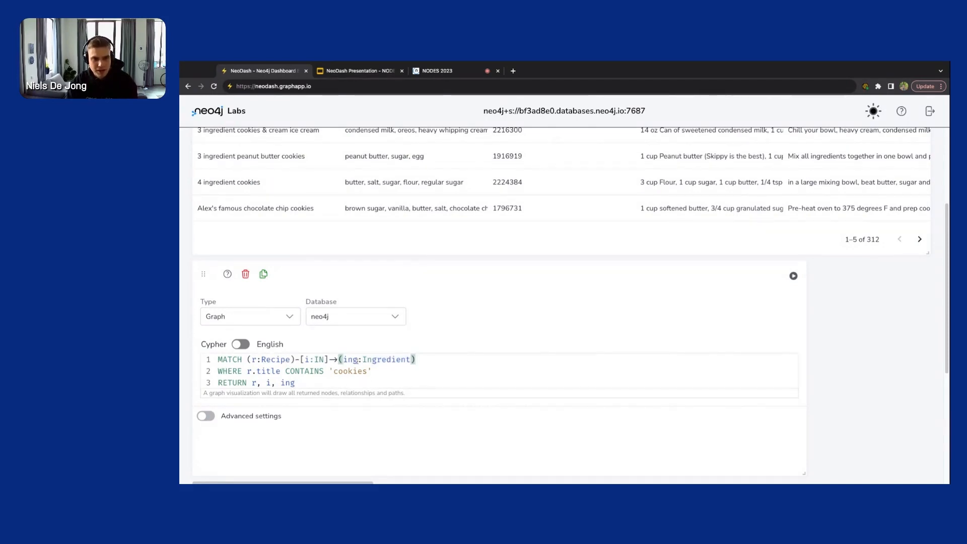
{"action": "key", "text": "BackSpace"}
{"action": "key", "text": "Left"}
{"action": "key", "text": "Left"}
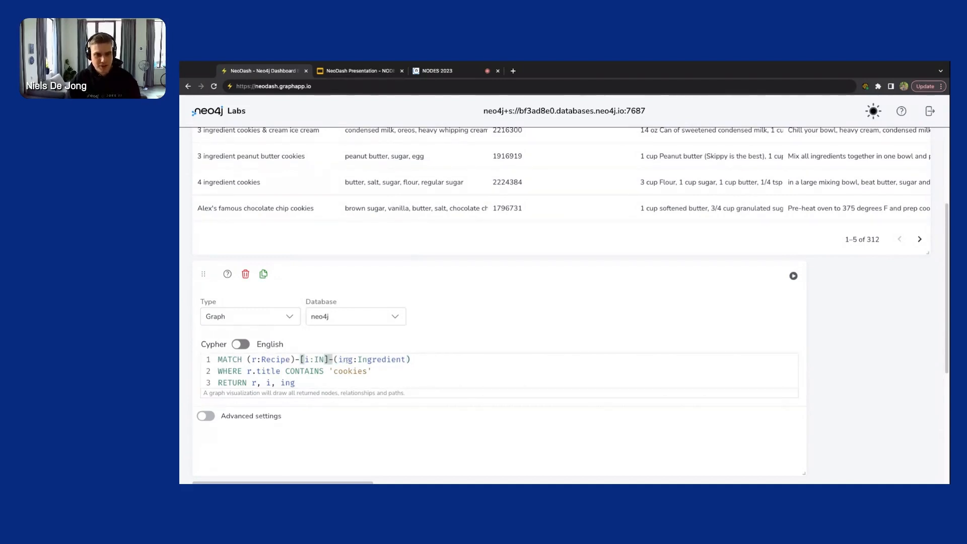
{"action": "key", "text": "Left"}
{"action": "key", "text": "Left"}
{"action": "type", "text": "<"}
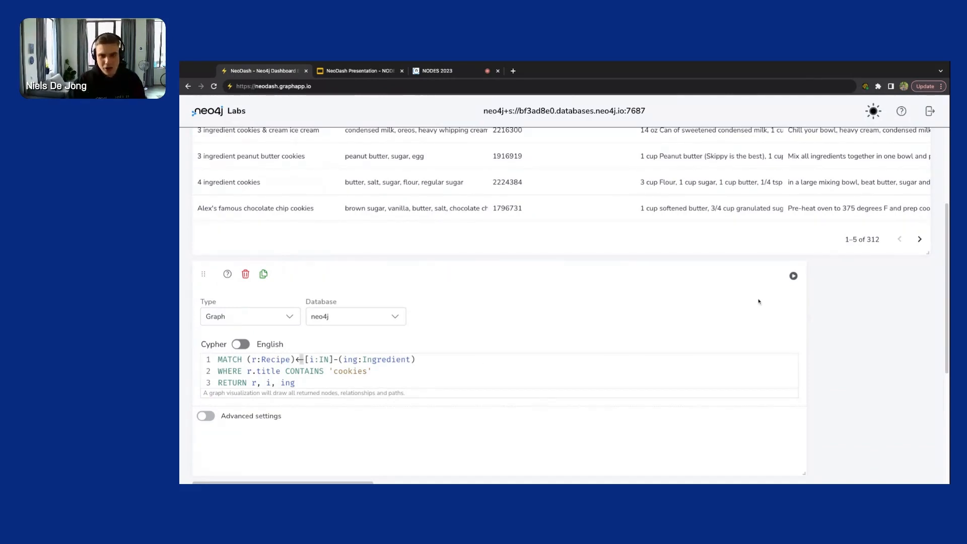
Step: Run the graph report, enlarge it to the full page width with extra height, and zoom in on the graph
{"action": "left_click", "coordinate": [793, 277]}
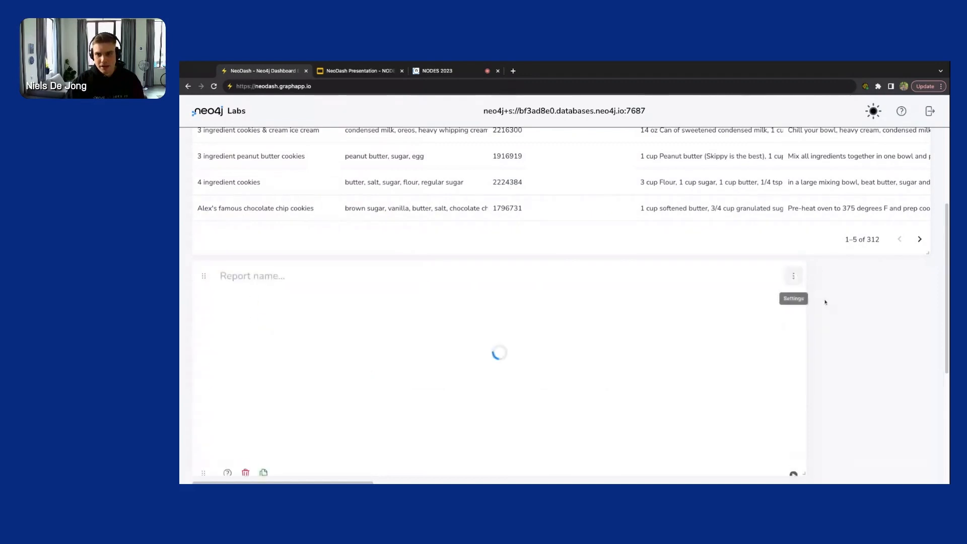
{"action": "scroll", "coordinate": [833, 326], "scroll_direction": "down", "scroll_amount": 2}
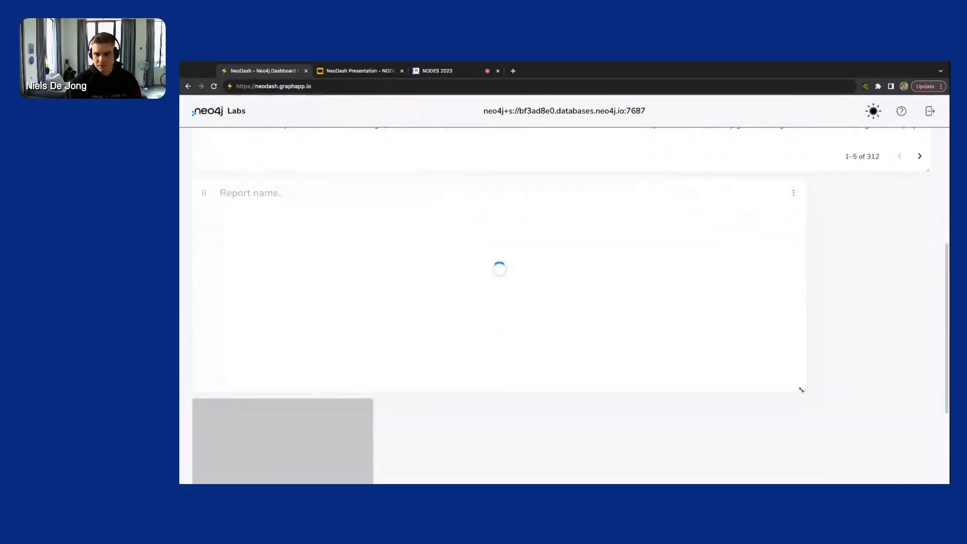
{"action": "left_click_drag", "start_coordinate": [802, 392], "coordinate": [925, 454]}
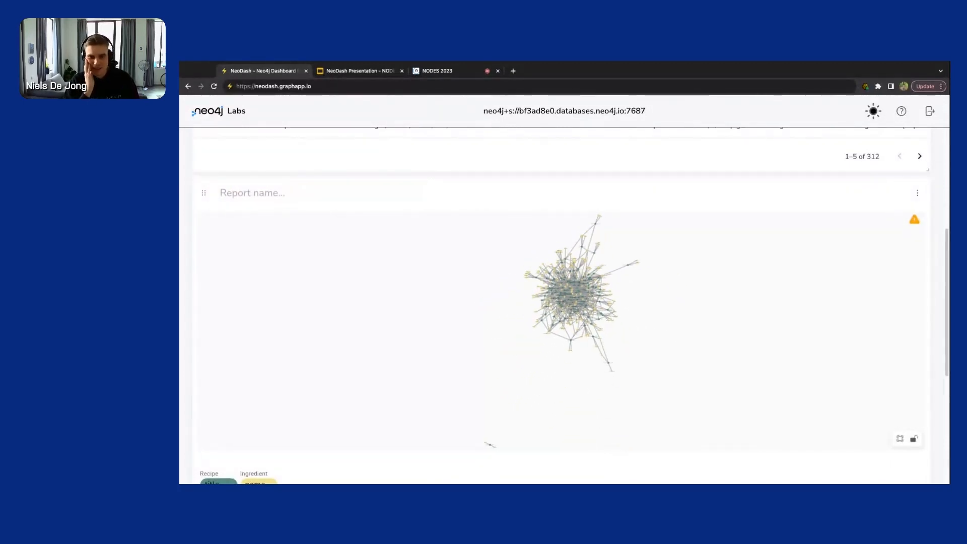
{"action": "scroll", "coordinate": [469, 281], "scroll_direction": "up", "scroll_amount": 5}
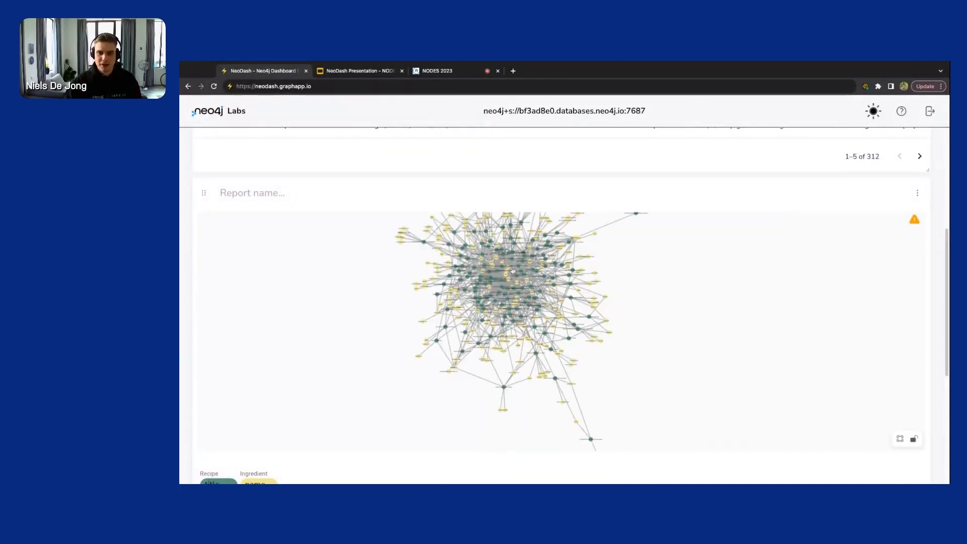
Step: Inspect the properties of the "Mars bar sugar cookies" recipe node in the graph report
{"action": "scroll", "coordinate": [525, 288], "scroll_direction": "up", "scroll_amount": 5}
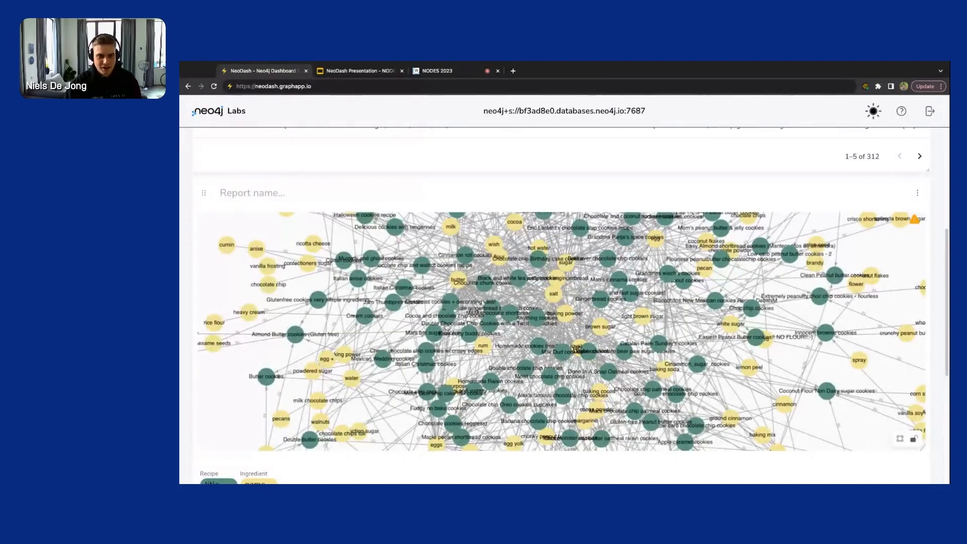
{"action": "left_click", "coordinate": [434, 340]}
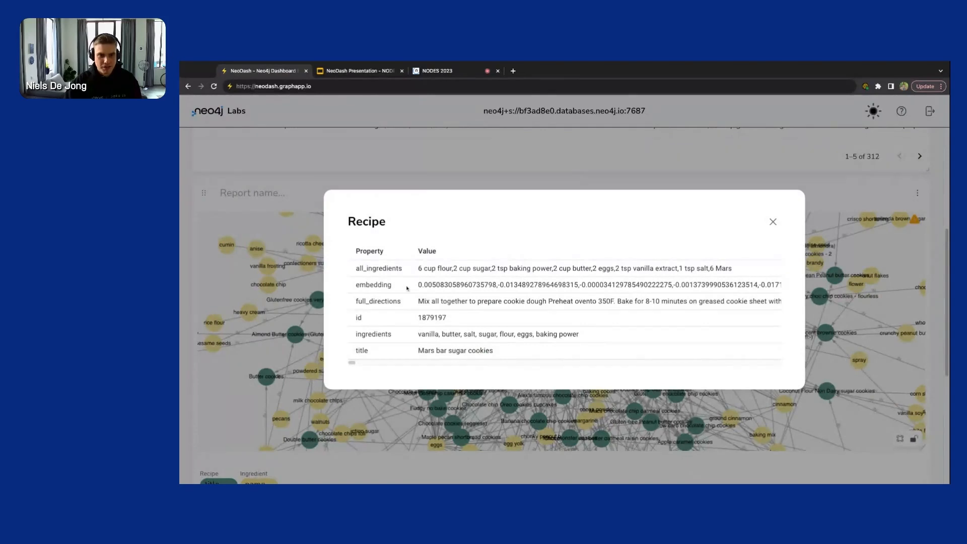
{"action": "left_click_drag", "start_coordinate": [418, 351], "coordinate": [494, 351]}
{"action": "left_click", "coordinate": [298, 326]}
{"action": "scroll", "coordinate": [608, 288], "scroll_direction": "down", "scroll_amount": 3}
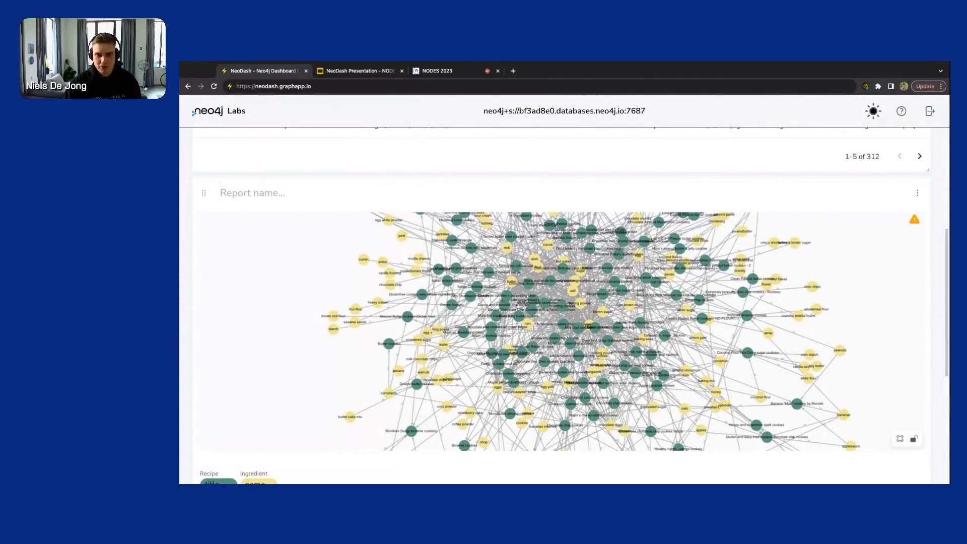
Step: Add a new report below the graph report and widen it to half the page width
{"action": "scroll", "coordinate": [927, 228], "scroll_direction": "down", "scroll_amount": 5}
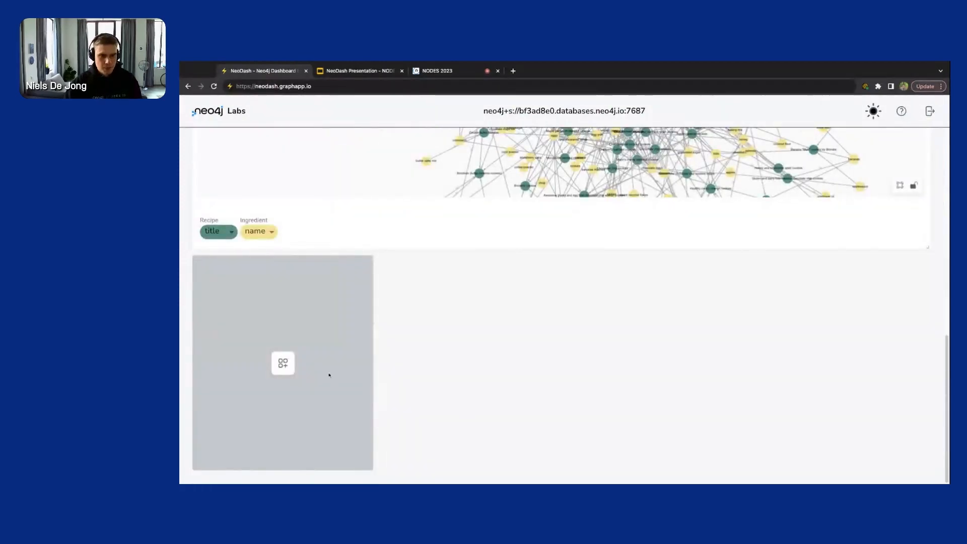
{"action": "left_click", "coordinate": [283, 363]}
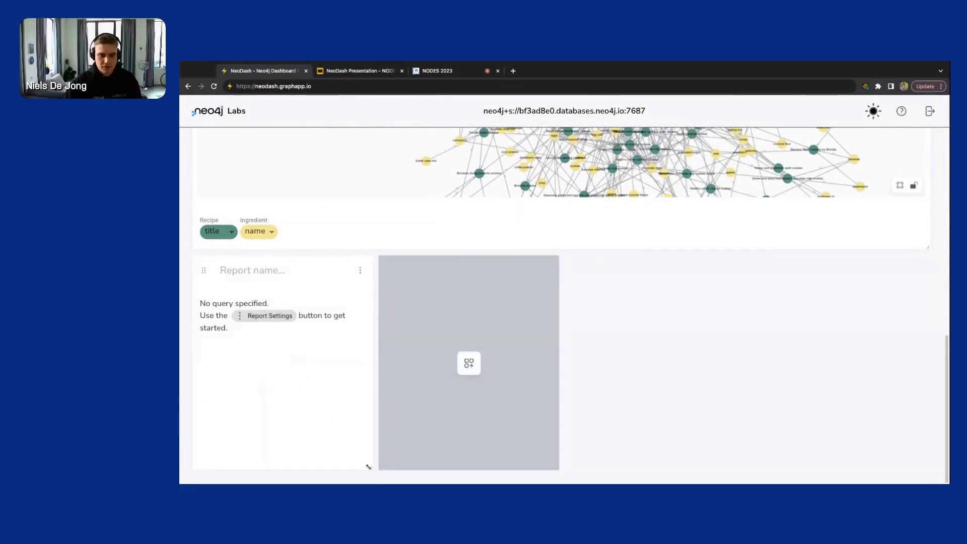
{"action": "left_click_drag", "start_coordinate": [370, 468], "coordinate": [554, 466]}
{"action": "key", "text": "super+Tab"}
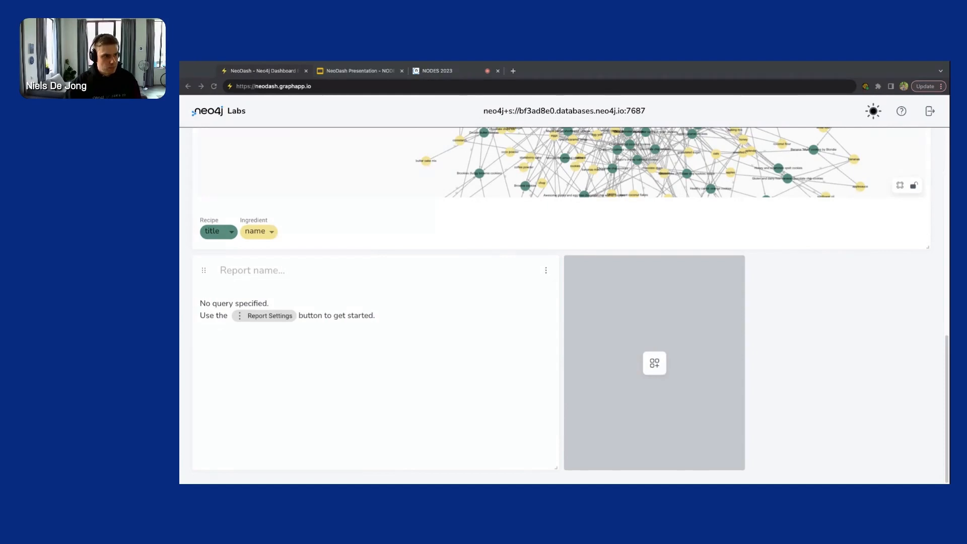
Step: Open the new report's settings, set its type to Pie Chart and switch the query language to English
{"action": "left_click", "coordinate": [545, 270]}
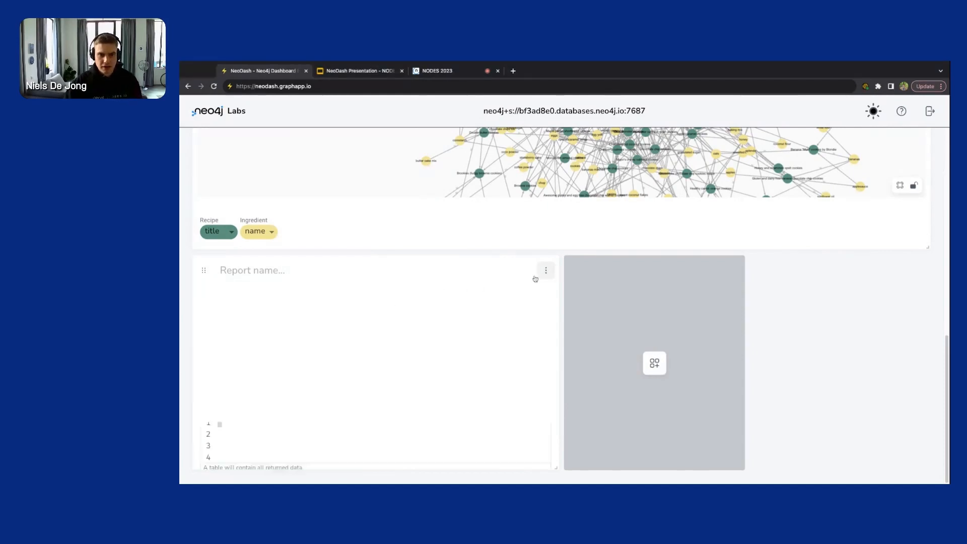
{"action": "left_click", "coordinate": [251, 311]}
{"action": "scroll", "coordinate": [252, 358], "scroll_direction": "down", "scroll_amount": 2}
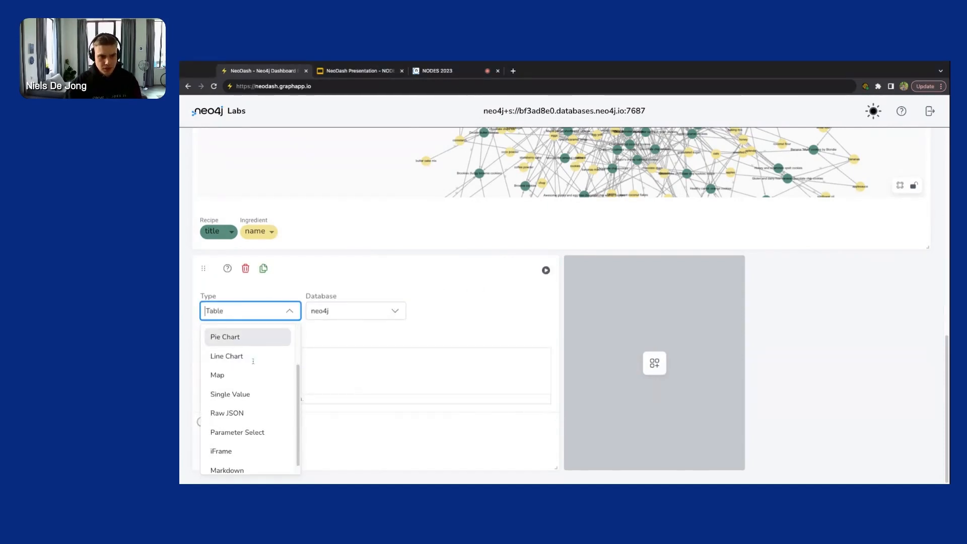
{"action": "left_click", "coordinate": [237, 344]}
{"action": "left_click", "coordinate": [237, 338]}
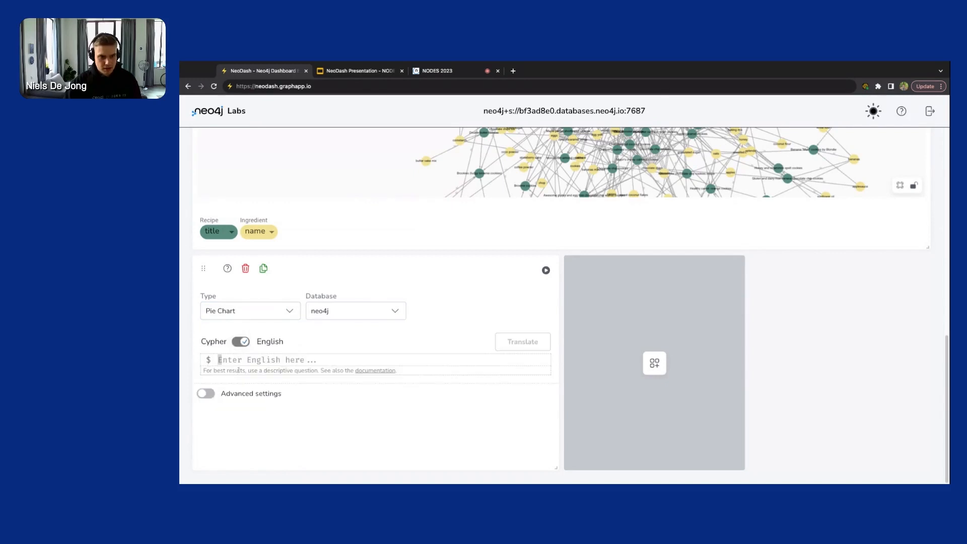
{"action": "left_click", "coordinate": [239, 360]}
{"action": "type", "text": "Show"}
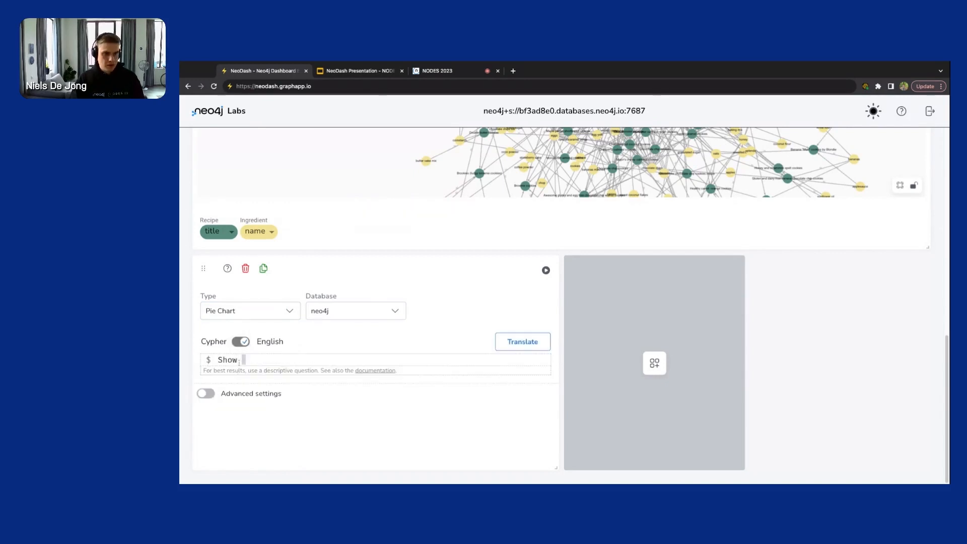
{"action": "key", "text": "BackSpace"}
{"action": "key", "text": "BackSpace"}
{"action": "key", "text": "BackSpace"}
{"action": "type", "text": "Show"}
{"action": "key", "text": "BackSpace"}
{"action": "key", "text": "BackSpace"}
{"action": "key", "text": "BackSpace"}
{"action": "key", "text": "BackSpace"}
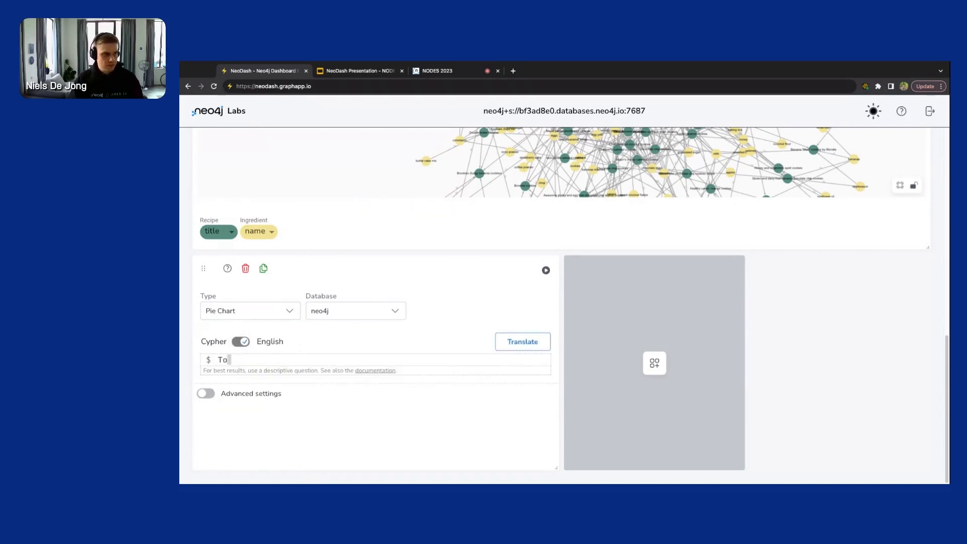
Step: Enter "top 5 ingredients that are most commonly used" as the pie chart's question and translate it to Cypher
{"action": "type", "text": "to"}
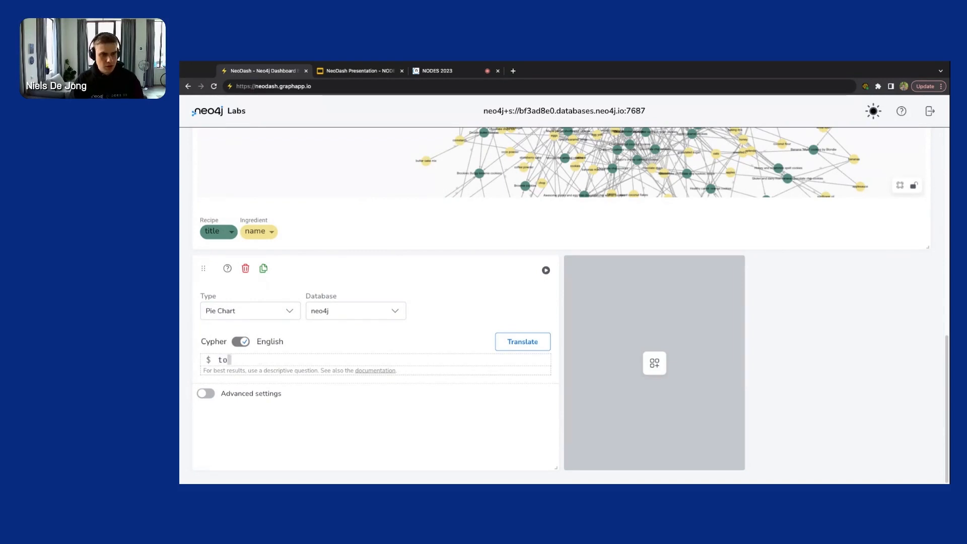
{"action": "type", "text": "p 5 ingredients "}
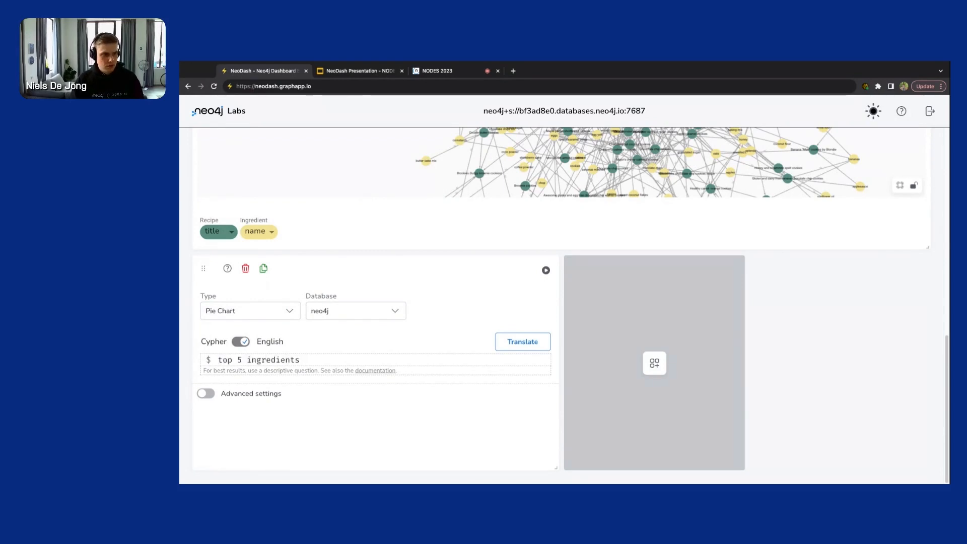
{"action": "type", "text": "that are "}
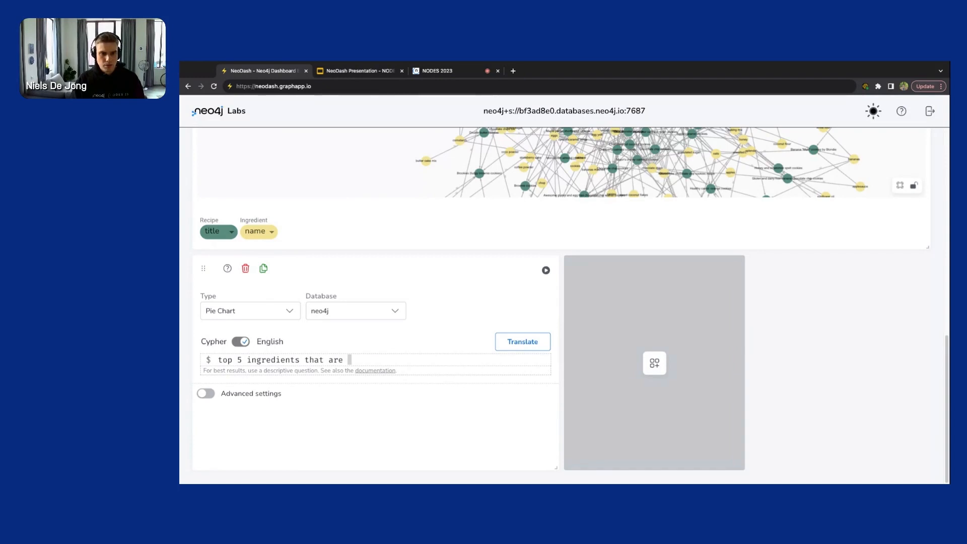
{"action": "type", "text": "most commonly u"}
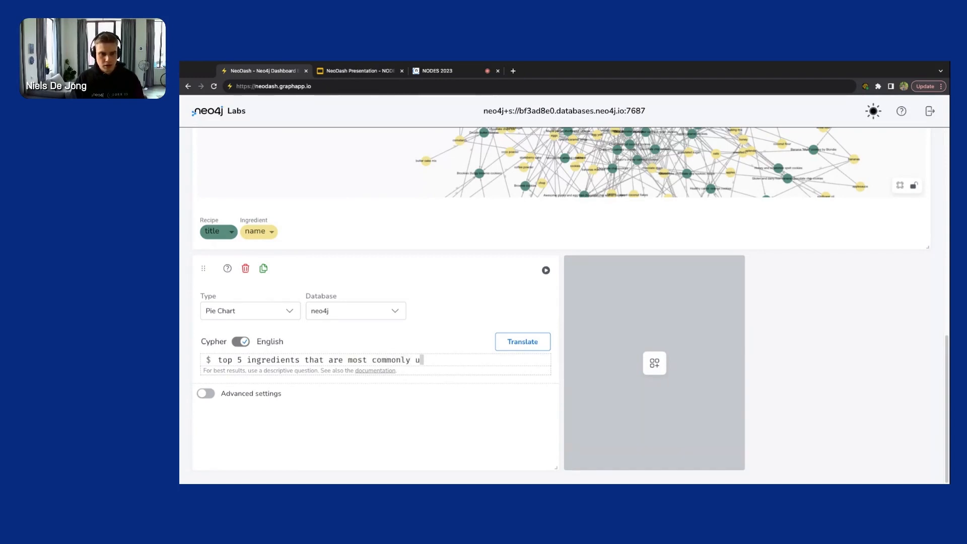
{"action": "type", "text": "sed"}
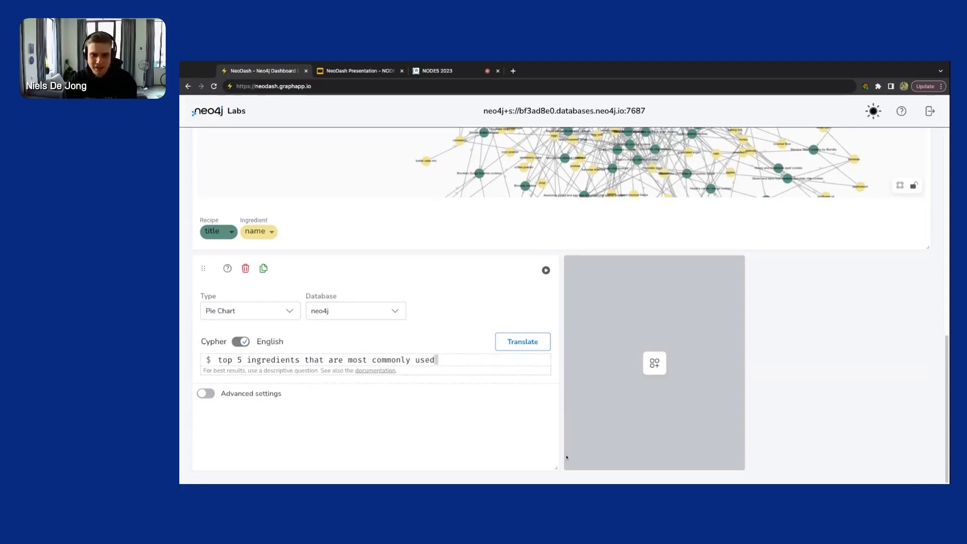
{"action": "left_click", "coordinate": [534, 345]}
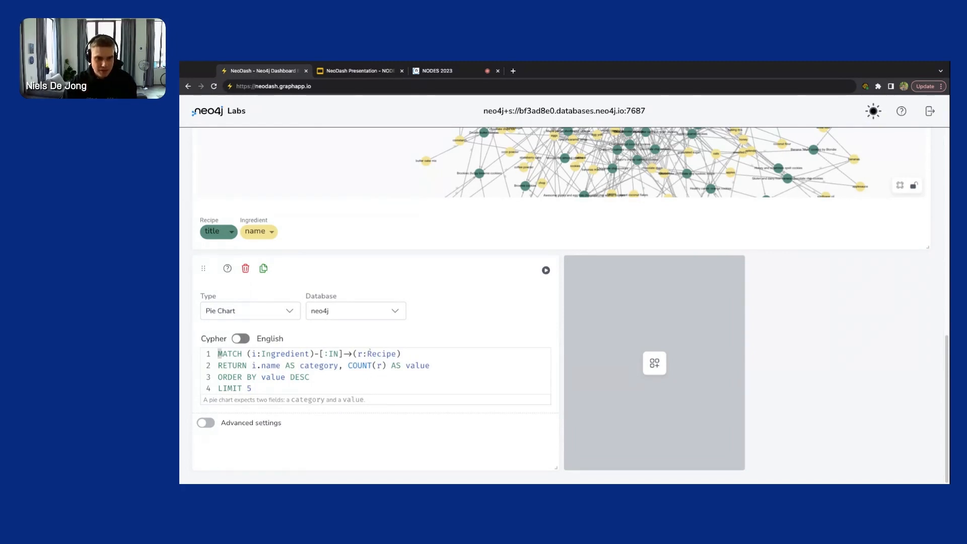
Step: Check the generated ingredient-to-recipe pattern, then run the pie chart report and widen it to the full page width
{"action": "left_click_drag", "start_coordinate": [401, 353], "coordinate": [252, 353]}
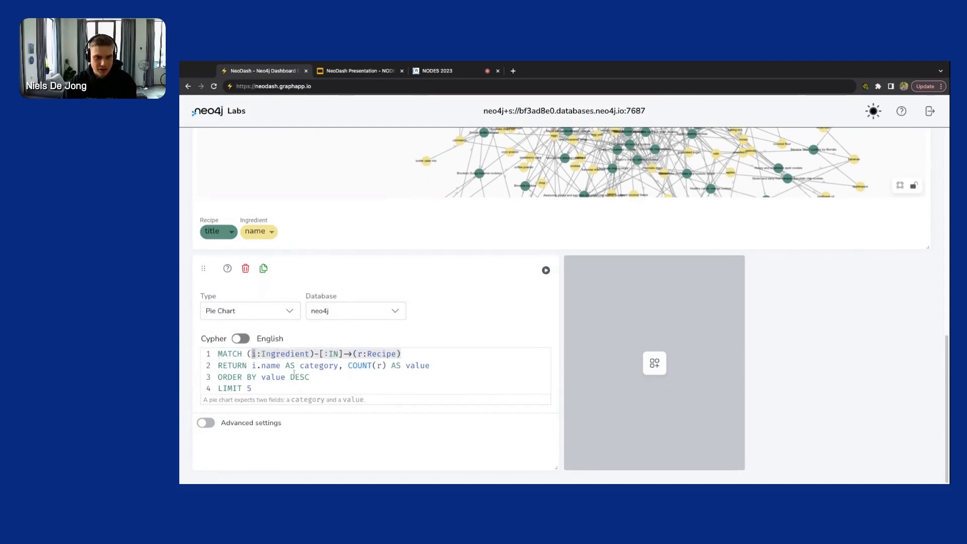
{"action": "left_click", "coordinate": [332, 377]}
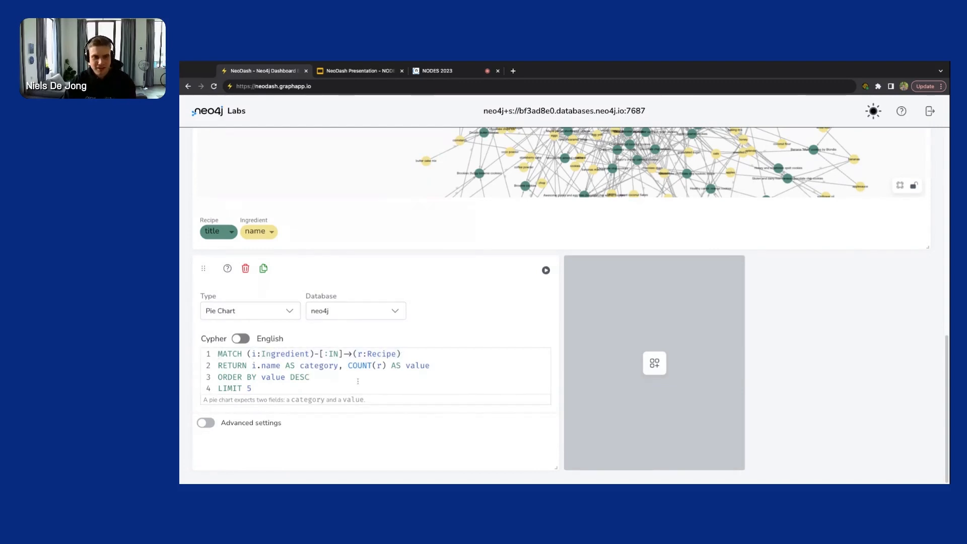
{"action": "left_click", "coordinate": [546, 270]}
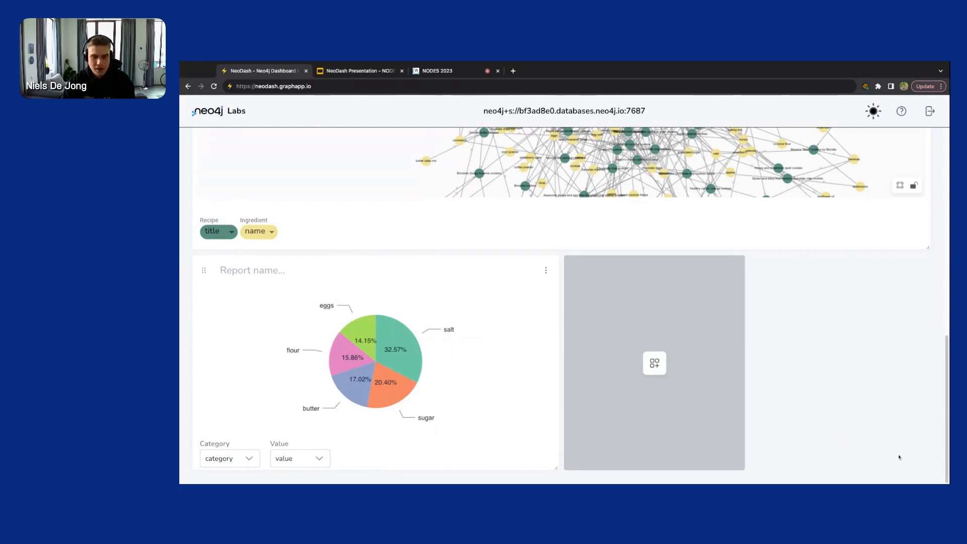
{"action": "left_click_drag", "start_coordinate": [556, 468], "coordinate": [928, 455]}
Step: Add another report below the pie chart and widen it to the full page width
{"action": "scroll", "coordinate": [535, 270], "scroll_direction": "down", "scroll_amount": 4}
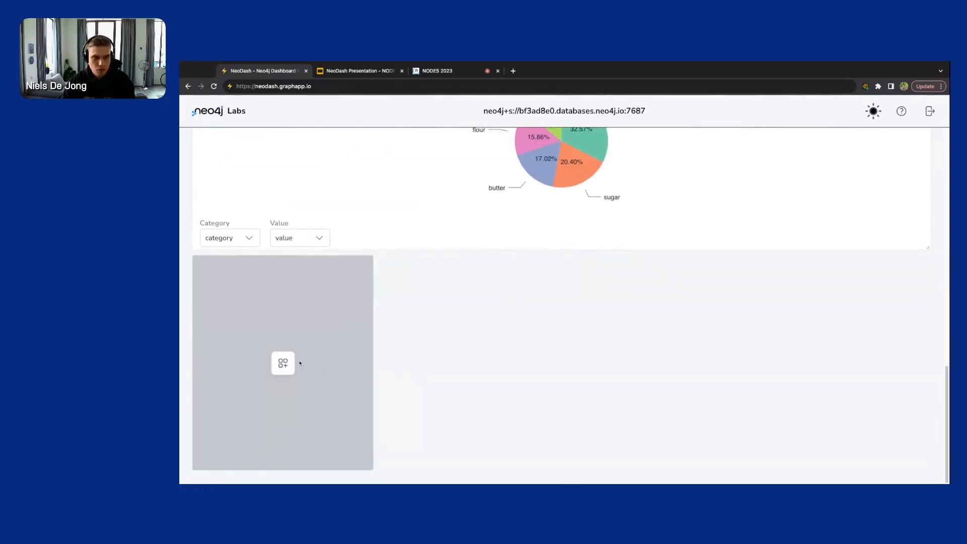
{"action": "left_click", "coordinate": [284, 365]}
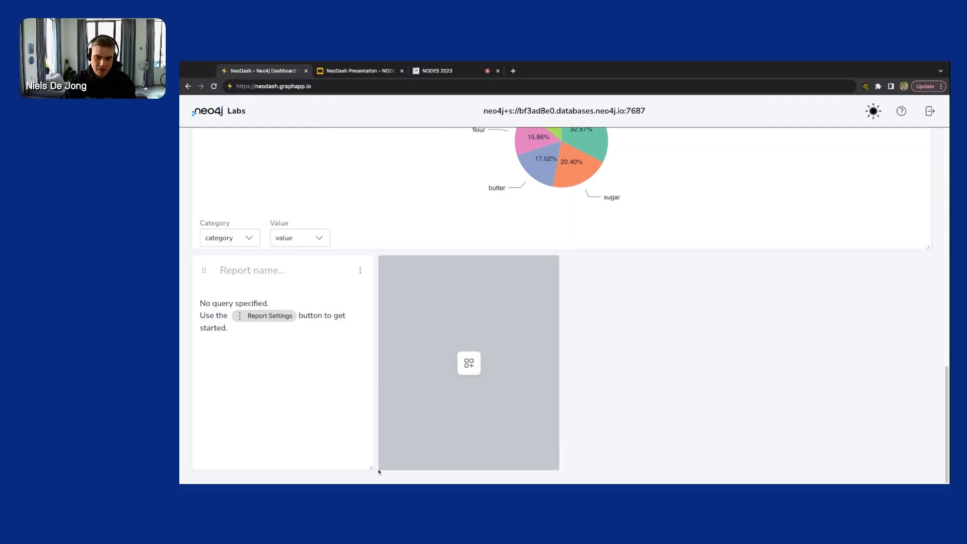
{"action": "left_click_drag", "start_coordinate": [370, 468], "coordinate": [911, 461]}
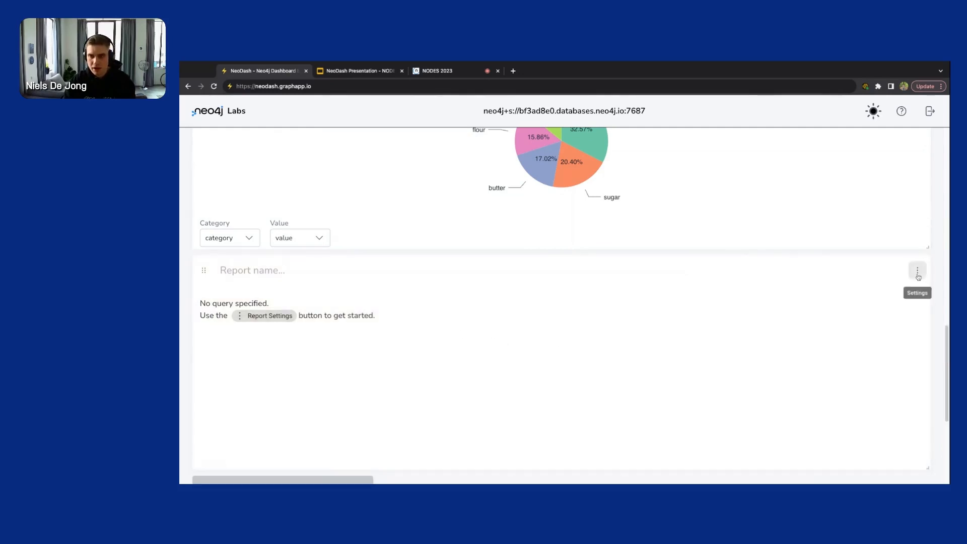
Step: Open the settings of the report below the pie chart and set its type to Graph
{"action": "left_click", "coordinate": [917, 271]}
{"action": "left_click", "coordinate": [241, 311]}
{"action": "left_click", "coordinate": [229, 356]}
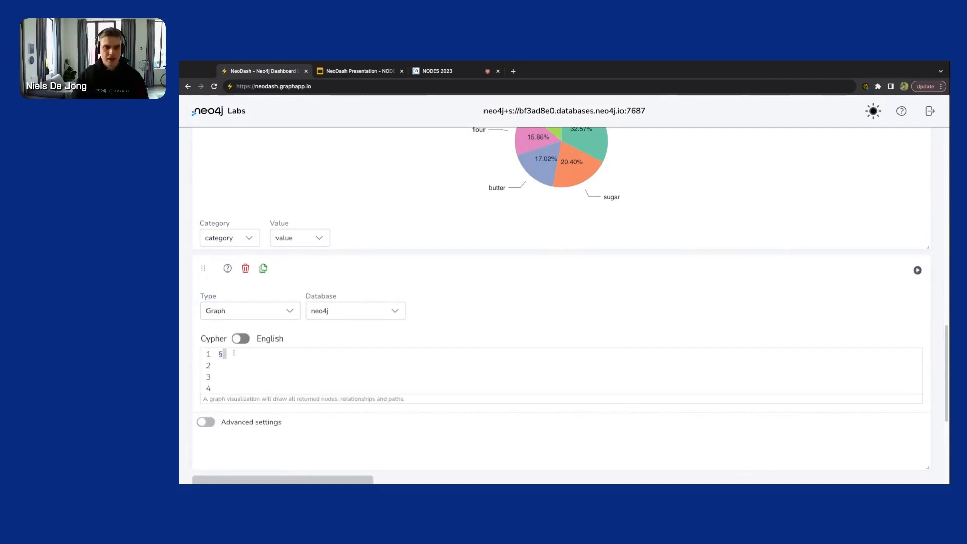
Step: Enter "A graph of 10 recipes that contain both honey and mustard." in the new graph report's query editor
{"action": "type", "text": "A graph o"}
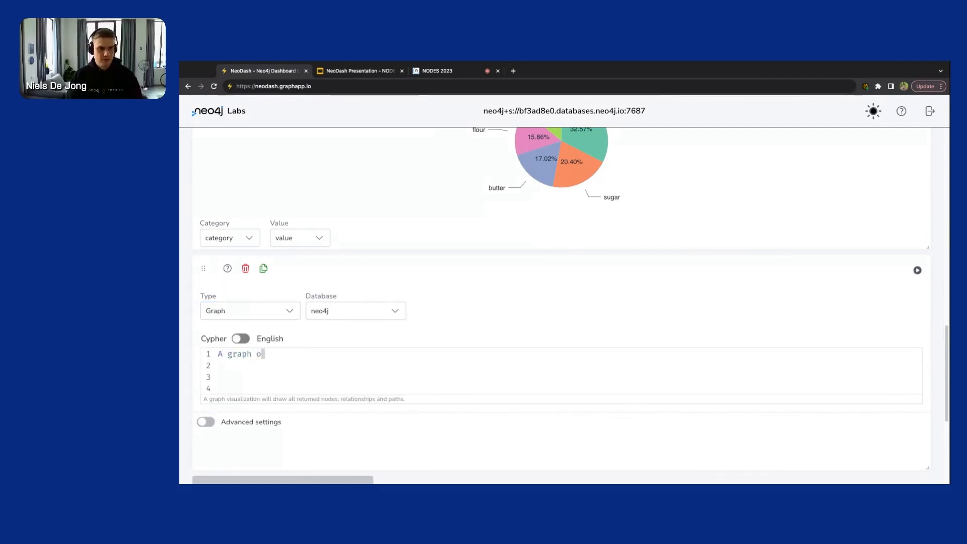
{"action": "type", "text": "f 10 recipes "}
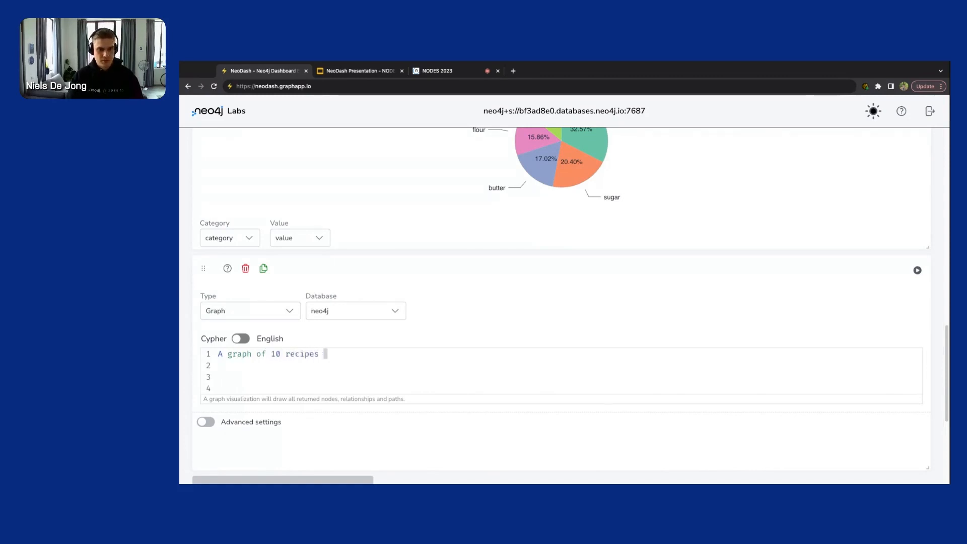
{"action": "type", "text": "that contain "}
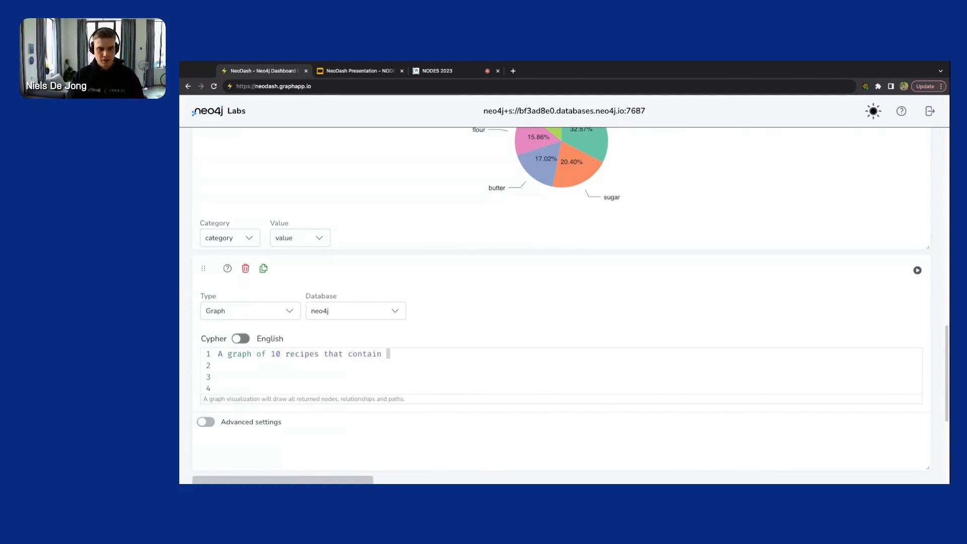
{"action": "type", "text": "both honey and "}
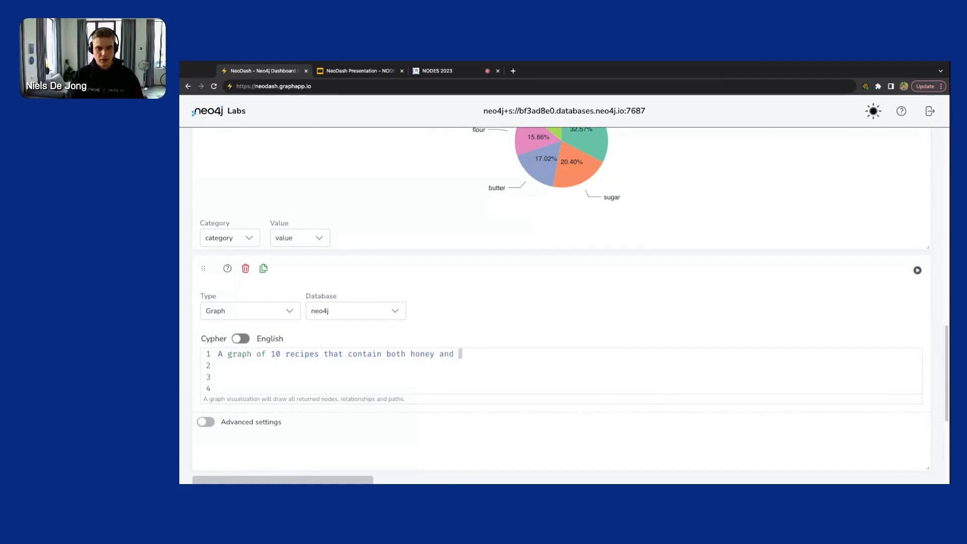
{"action": "type", "text": "mustard"}
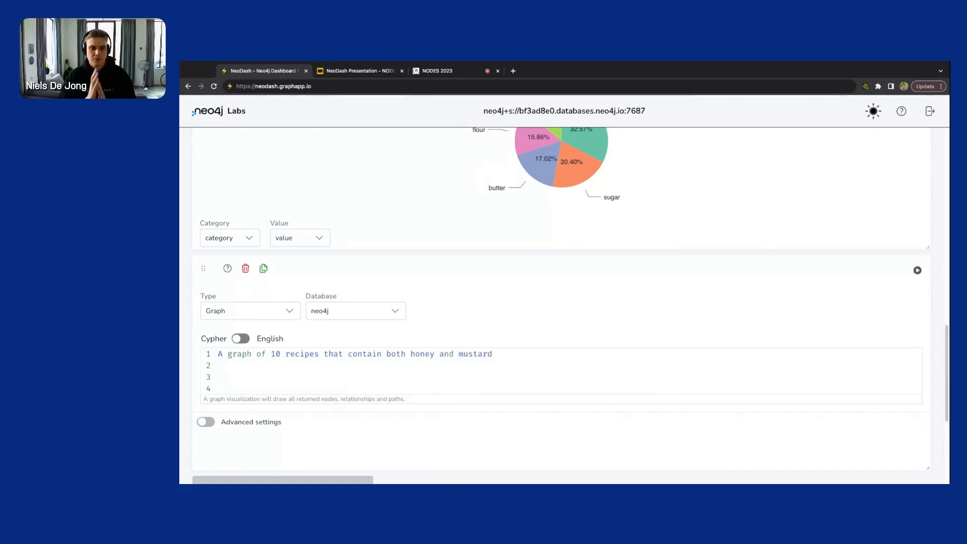
{"action": "type", "text": "."}
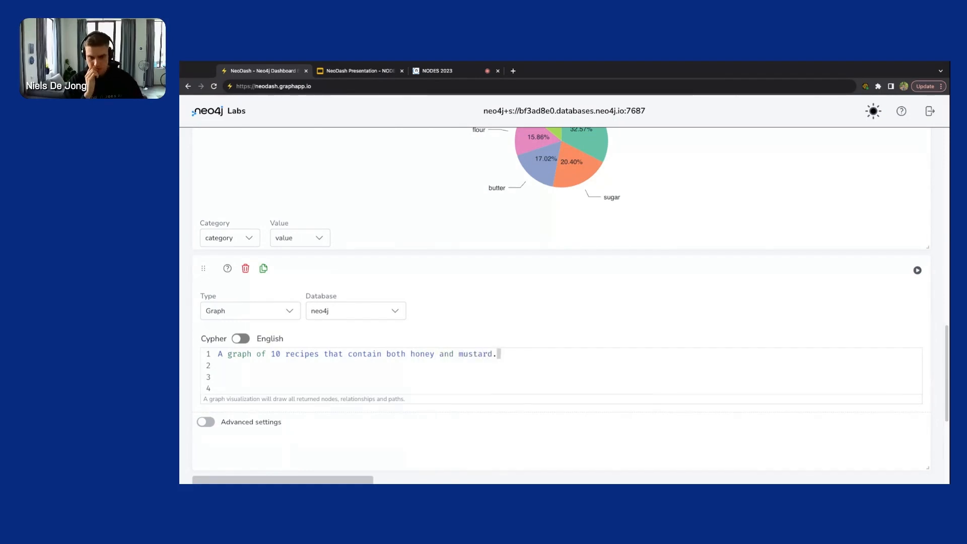
{"action": "key", "text": "ctrl+space"}
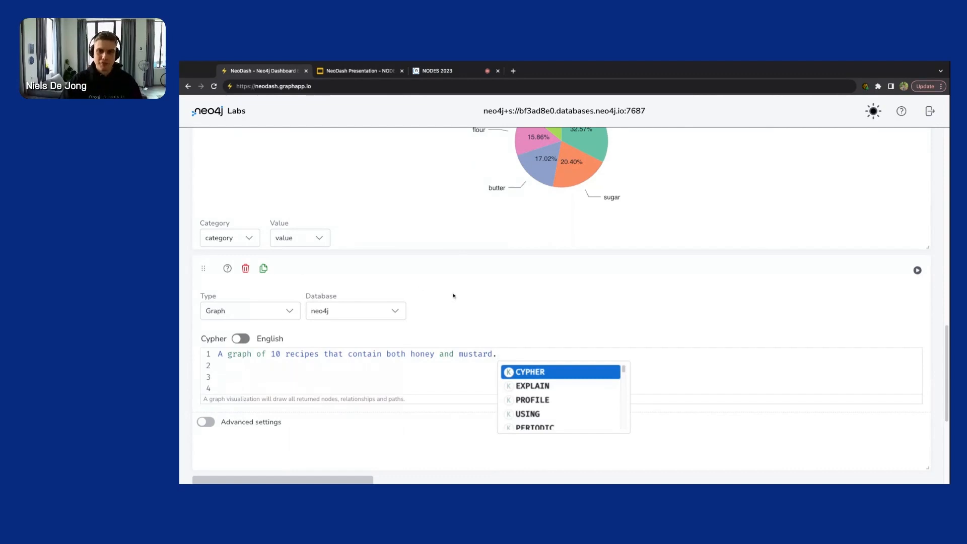
{"action": "key", "text": "Escape"}
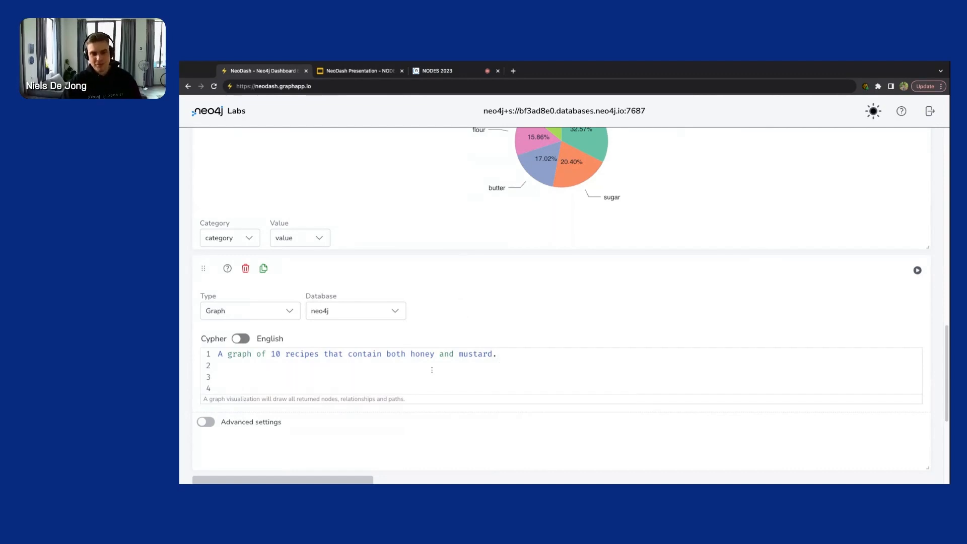
{"action": "double_click", "coordinate": [427, 354]}
{"action": "double_click", "coordinate": [479, 361]}
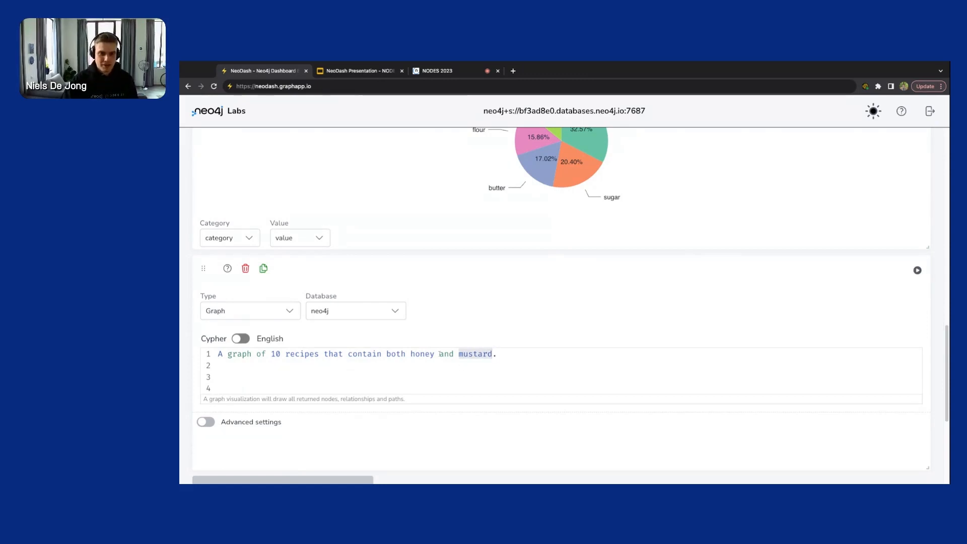
{"action": "left_click", "coordinate": [407, 354]}
{"action": "double_click", "coordinate": [412, 355]}
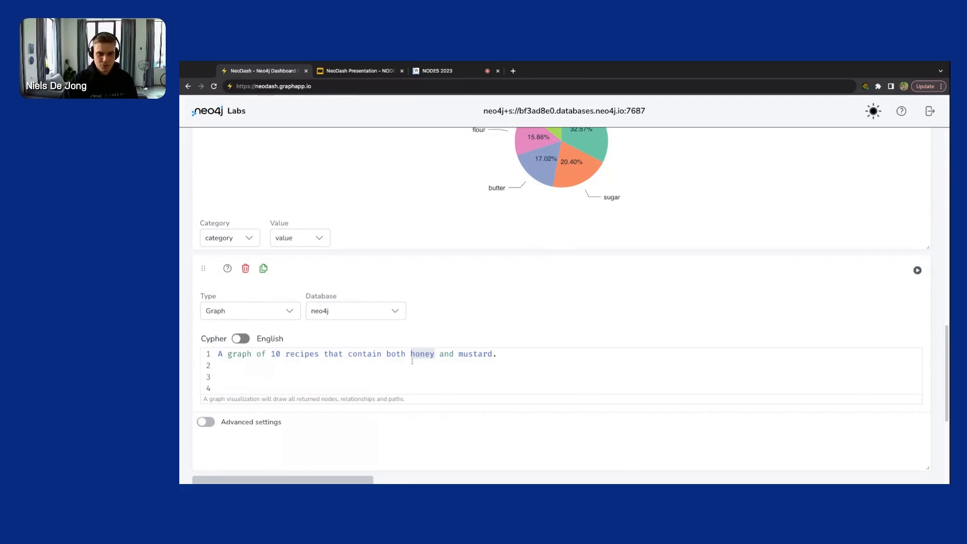
{"action": "left_click", "coordinate": [406, 366]}
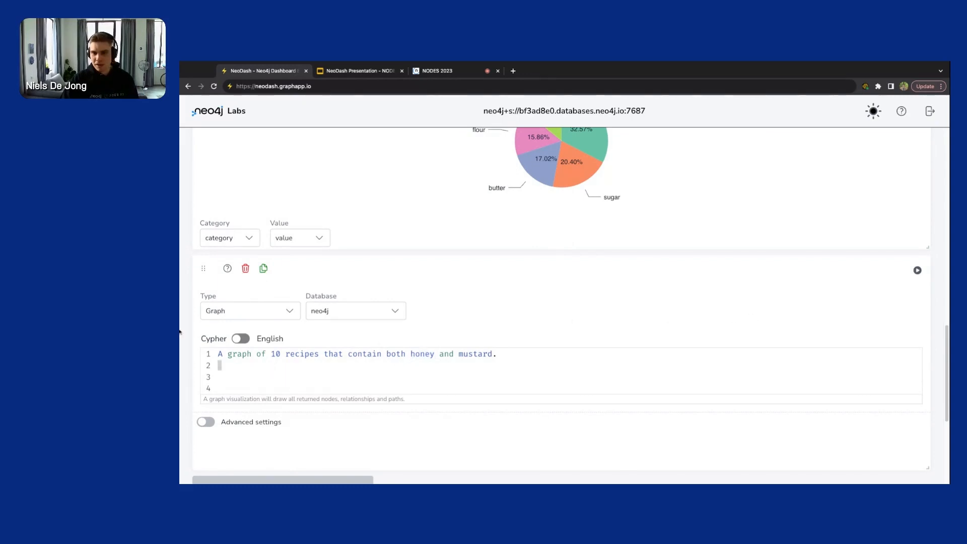
Step: Switch the graph report's query to English and try to translate the question into Cypher
{"action": "left_click", "coordinate": [241, 339]}
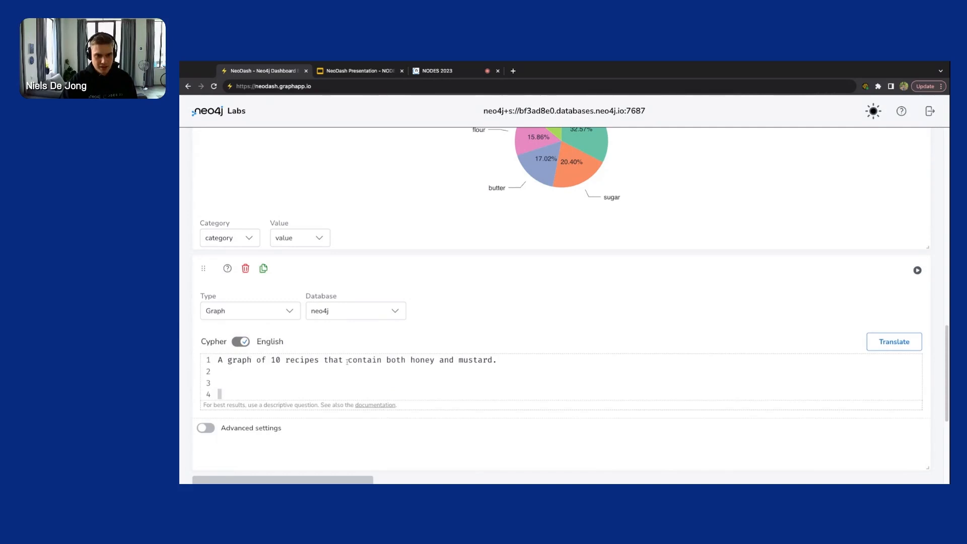
{"action": "left_click", "coordinate": [891, 341]}
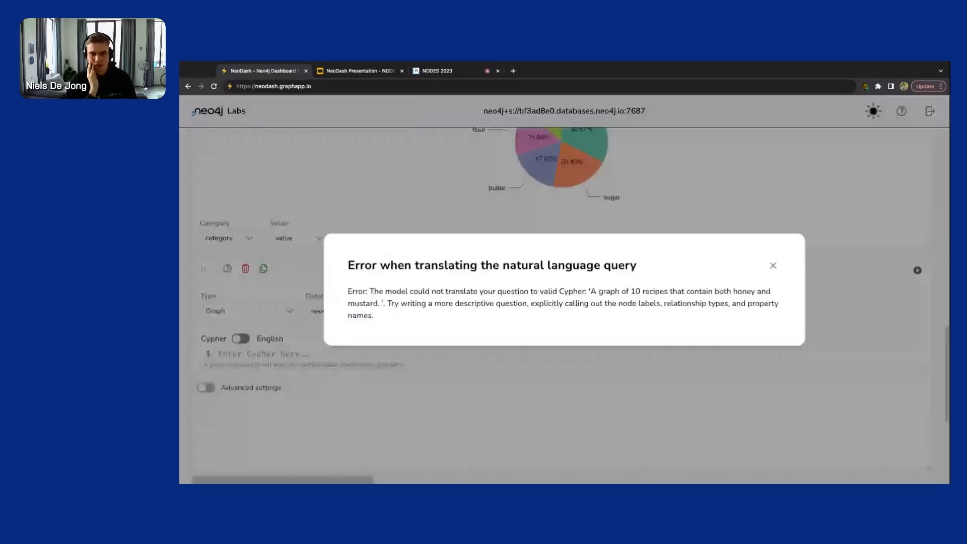
{"action": "left_click", "coordinate": [639, 388]}
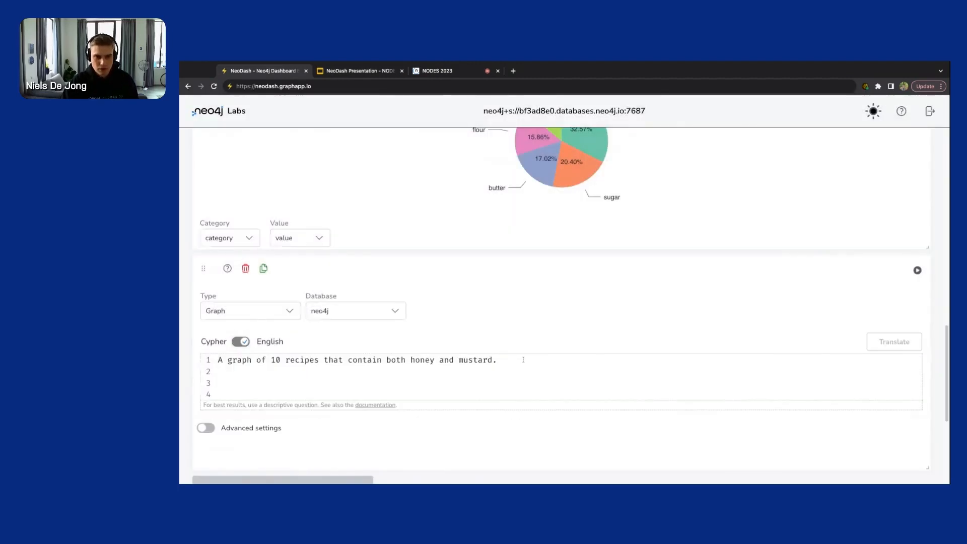
Step: Remove the period at the end of the honey and mustard question and translate it into Cypher again
{"action": "key", "text": "BackSpace"}
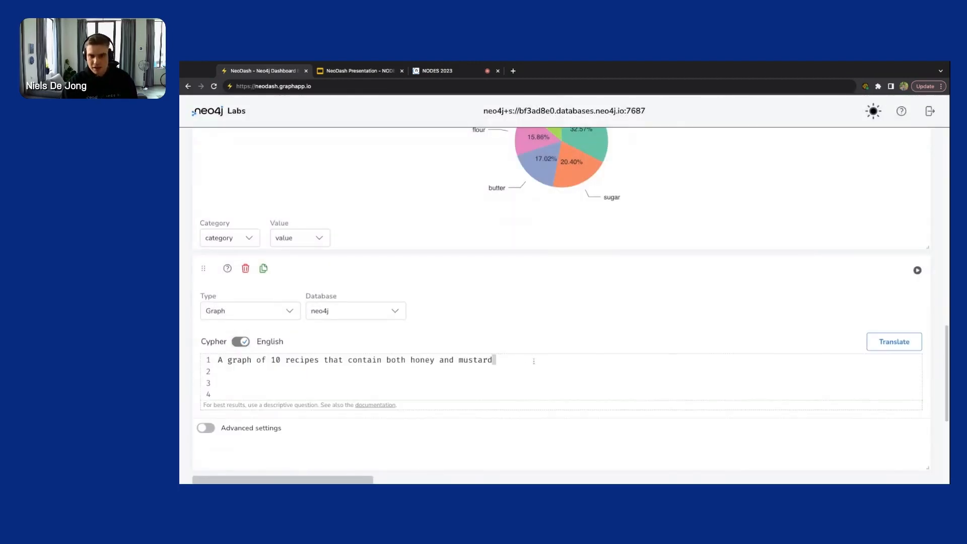
{"action": "left_click", "coordinate": [875, 344]}
{"action": "scroll", "coordinate": [805, 333], "scroll_direction": "down", "scroll_amount": 1}
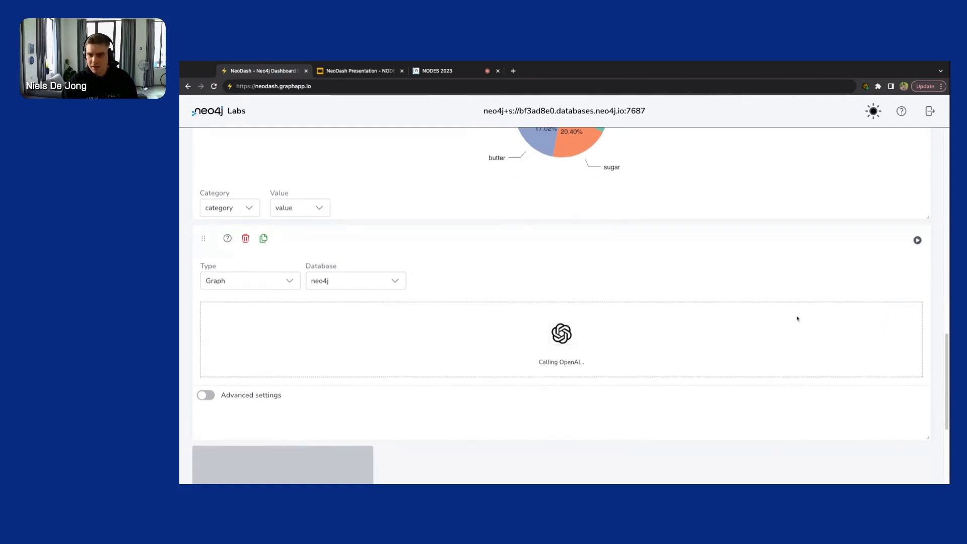
{"action": "scroll", "coordinate": [745, 389], "scroll_direction": "down", "scroll_amount": 1}
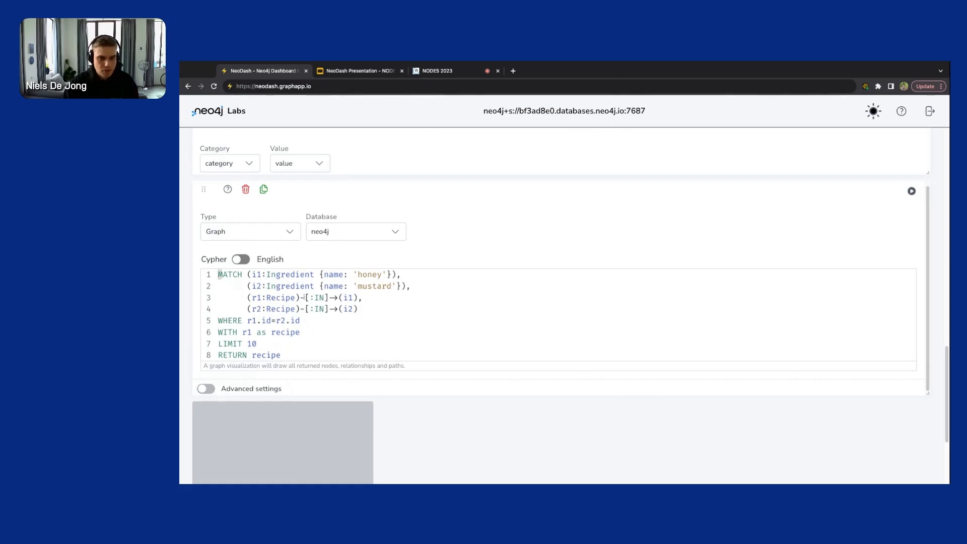
Step: Reverse both IN relationships in the generated Cypher so they point from the ingredients i1 and i2 to the recipes
{"action": "left_click_drag", "start_coordinate": [247, 275], "coordinate": [358, 275]}
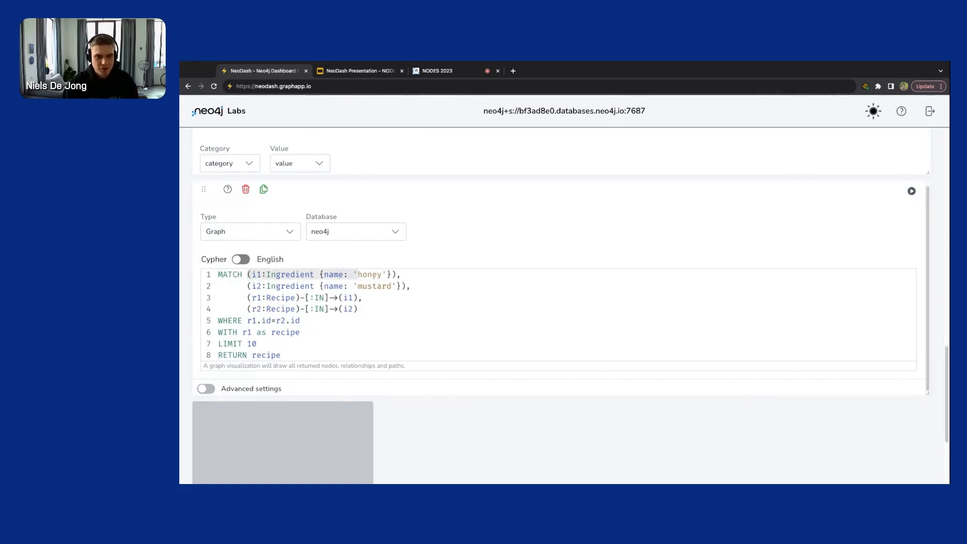
{"action": "double_click", "coordinate": [282, 275]}
{"action": "double_click", "coordinate": [281, 286]}
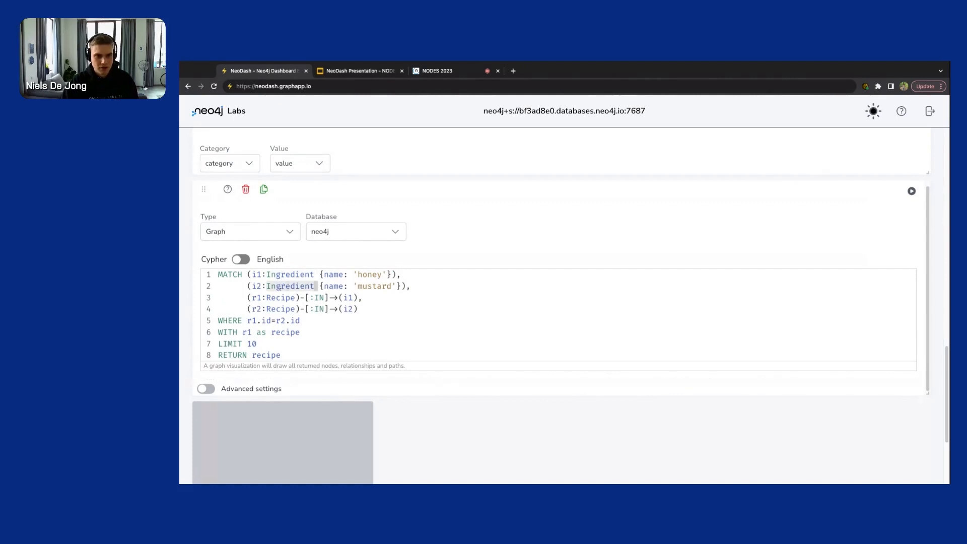
{"action": "left_click_drag", "start_coordinate": [352, 297], "coordinate": [249, 297]}
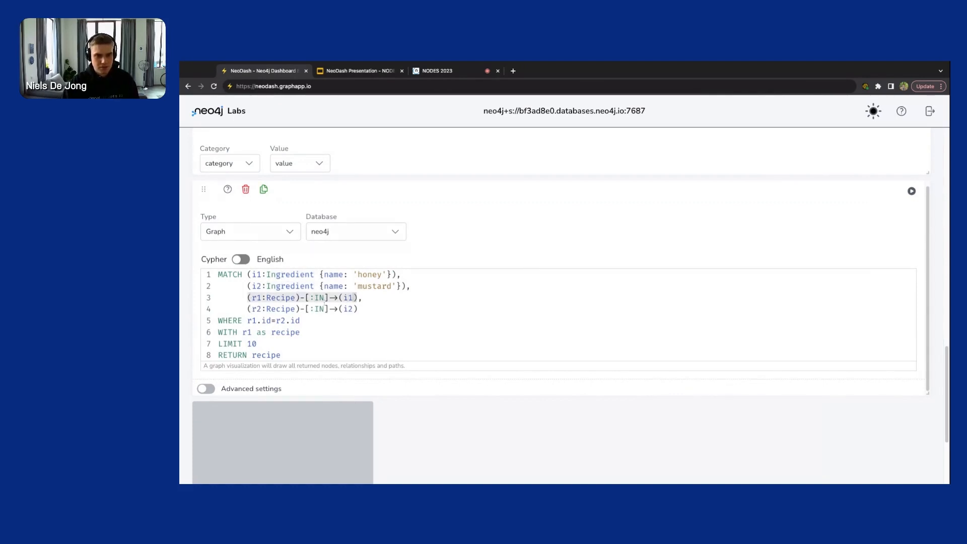
{"action": "left_click", "coordinate": [337, 298]}
{"action": "key", "text": "BackSpace"}
{"action": "left_click", "coordinate": [338, 309]}
{"action": "key", "text": "BackSpace"}
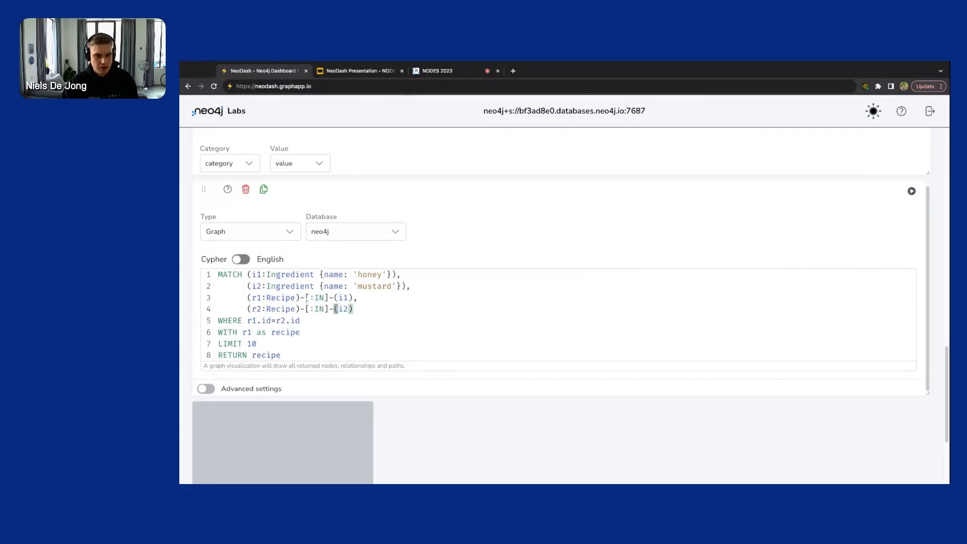
{"action": "left_click", "coordinate": [304, 298]}
{"action": "key", "text": "Left"}
{"action": "type", "text": "<"}
{"action": "key", "text": "Down"}
{"action": "key", "text": "Left"}
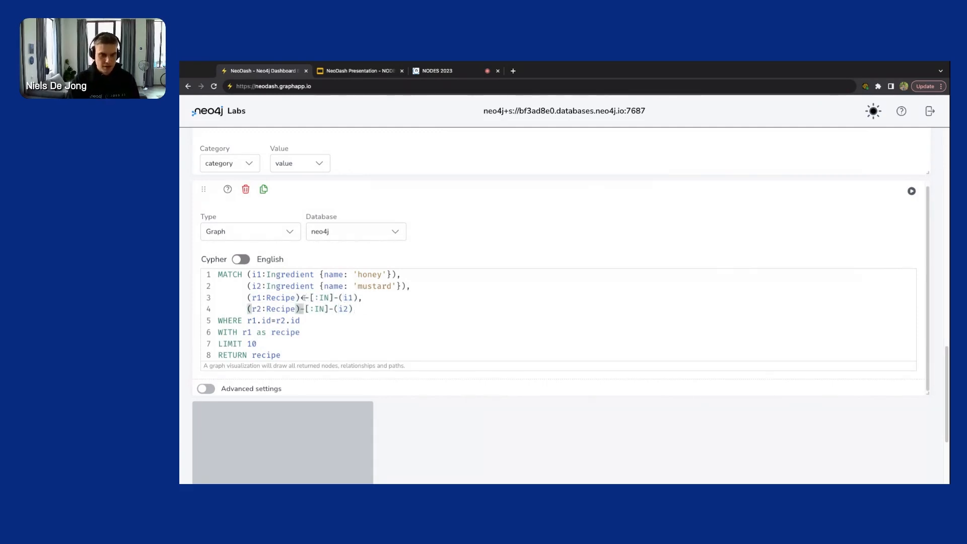
{"action": "type", "text": "<"}
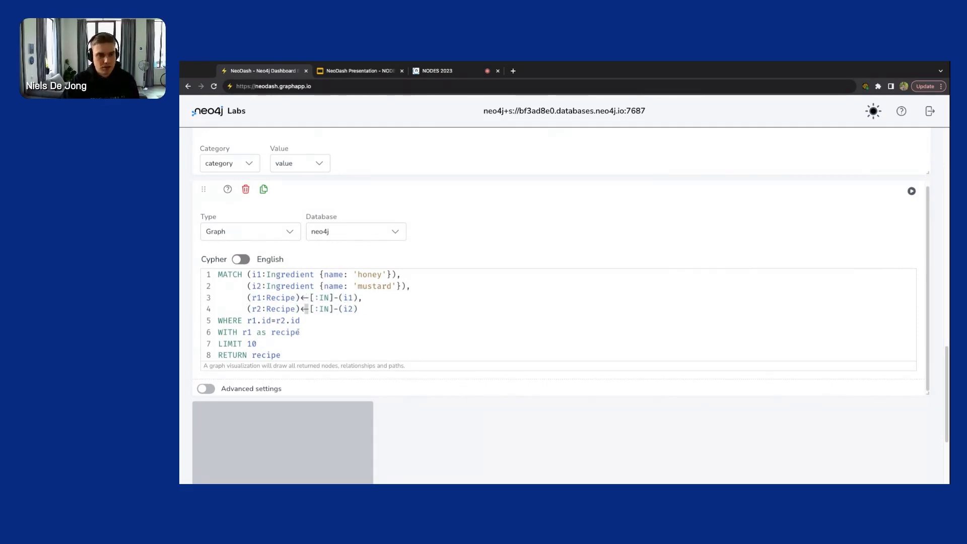
Step: Examine the WHERE condition comparing the two recipe ids and the WITH clause below it
{"action": "left_click_drag", "start_coordinate": [261, 320], "coordinate": [309, 320]}
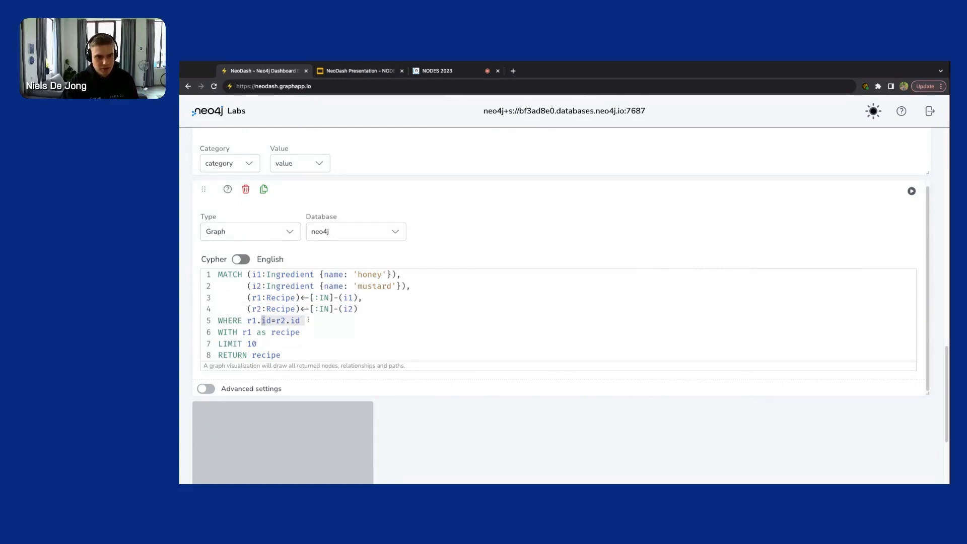
{"action": "key", "text": "Left"}
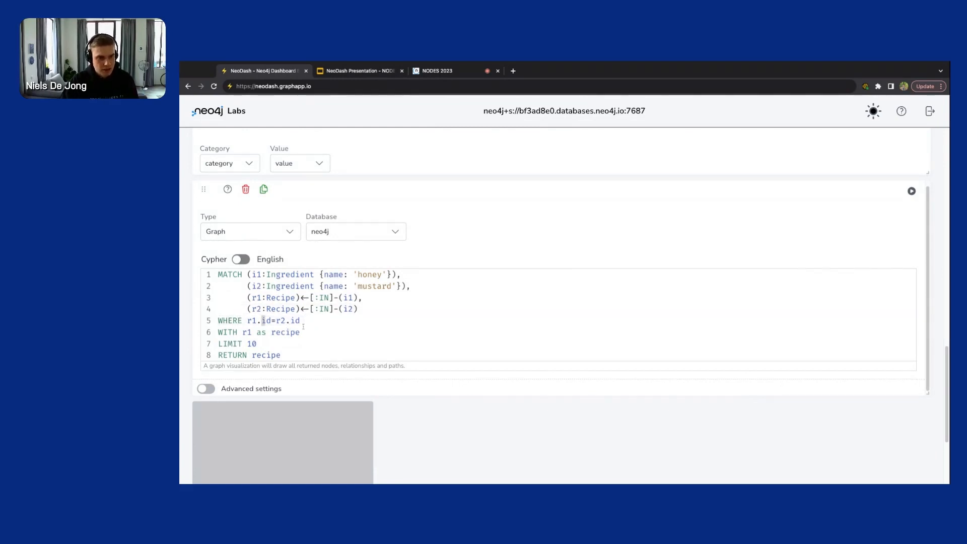
{"action": "key", "text": "End"}
{"action": "key", "text": "shift+Left"}
{"action": "key", "text": "shift+Left"}
{"action": "key", "text": "shift+Left"}
{"action": "key", "text": "shift+Left"}
{"action": "key", "text": "shift+Left"}
{"action": "key", "text": "shift+Left"}
{"action": "key", "text": "shift+Left"}
{"action": "key", "text": "shift+Left"}
{"action": "key", "text": "shift+Left"}
{"action": "key", "text": "shift+Left"}
{"action": "key", "text": "shift+Left"}
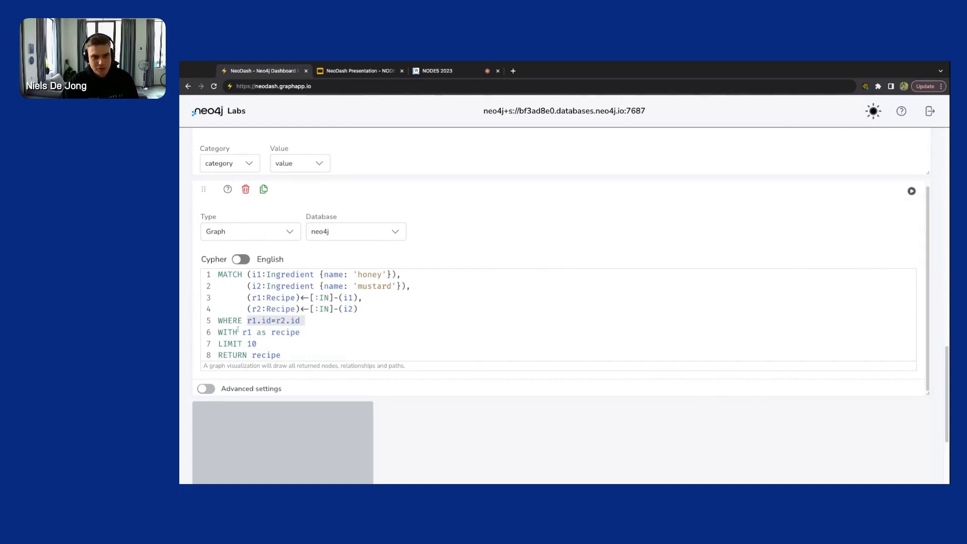
{"action": "left_click", "coordinate": [238, 329]}
{"action": "key", "text": "shift+End"}
{"action": "left_click", "coordinate": [321, 337]}
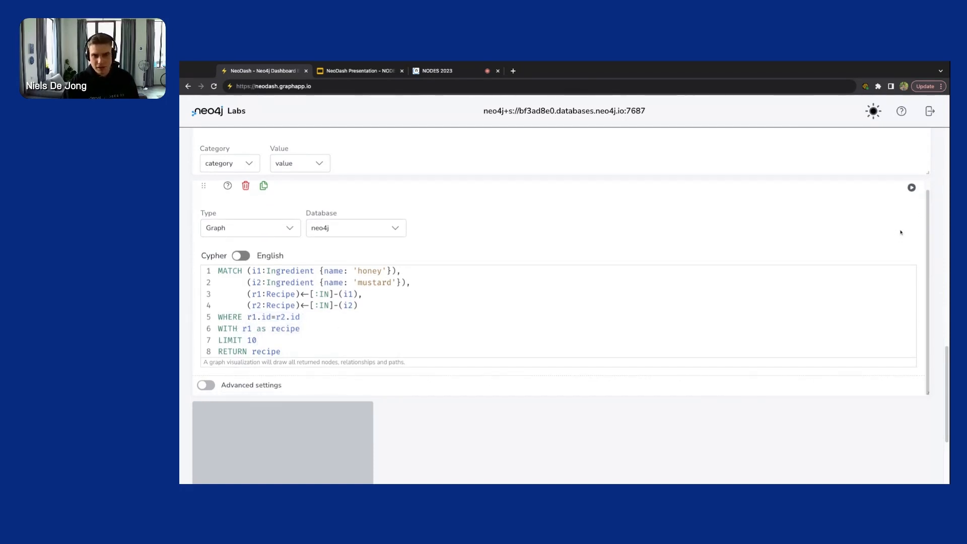
Step: Run the graph report to inspect the recipes it draws, and reopen its settings
{"action": "left_click", "coordinate": [913, 189]}
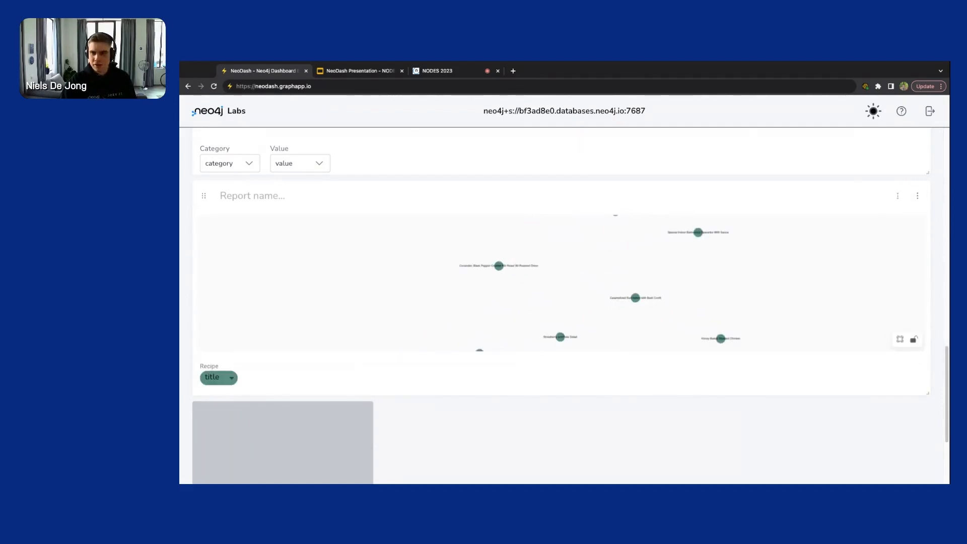
{"action": "left_click", "coordinate": [917, 195]}
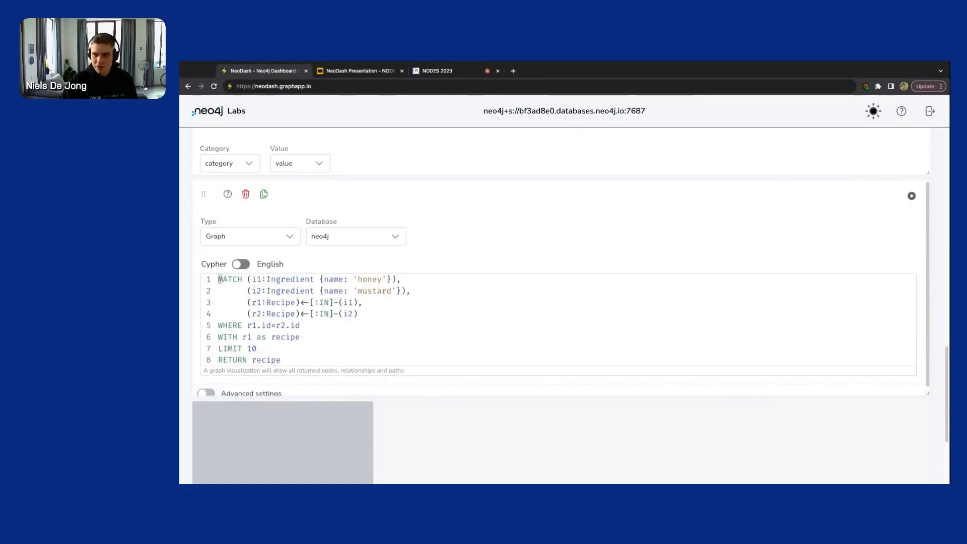
{"action": "left_click", "coordinate": [912, 195]}
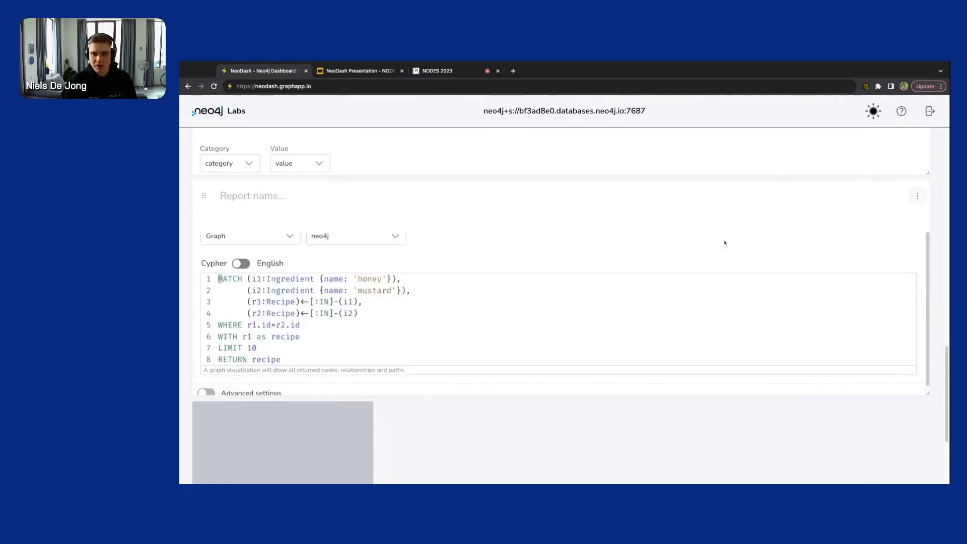
Step: Extend the English question with ", return all relationships." and translate it into Cypher
{"action": "left_click", "coordinate": [241, 267]}
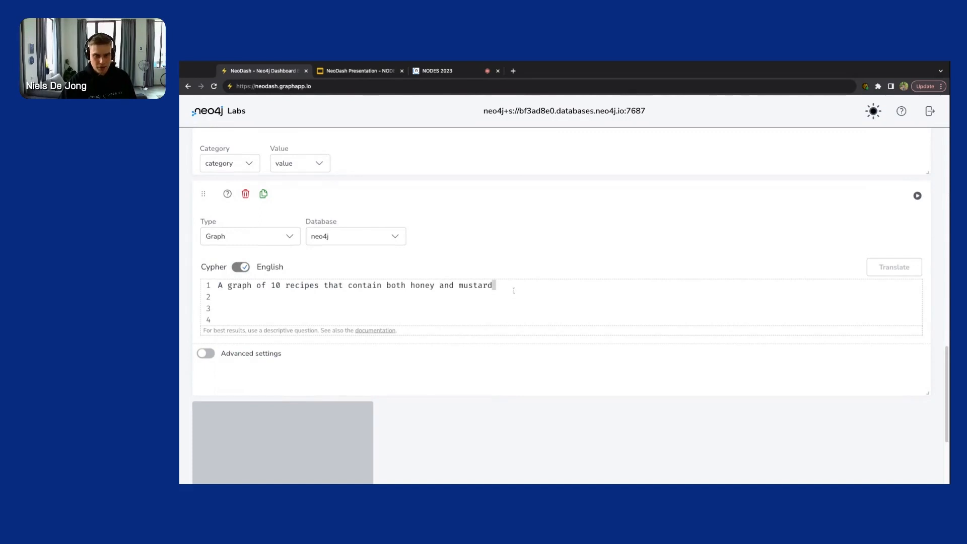
{"action": "type", "text": ", "}
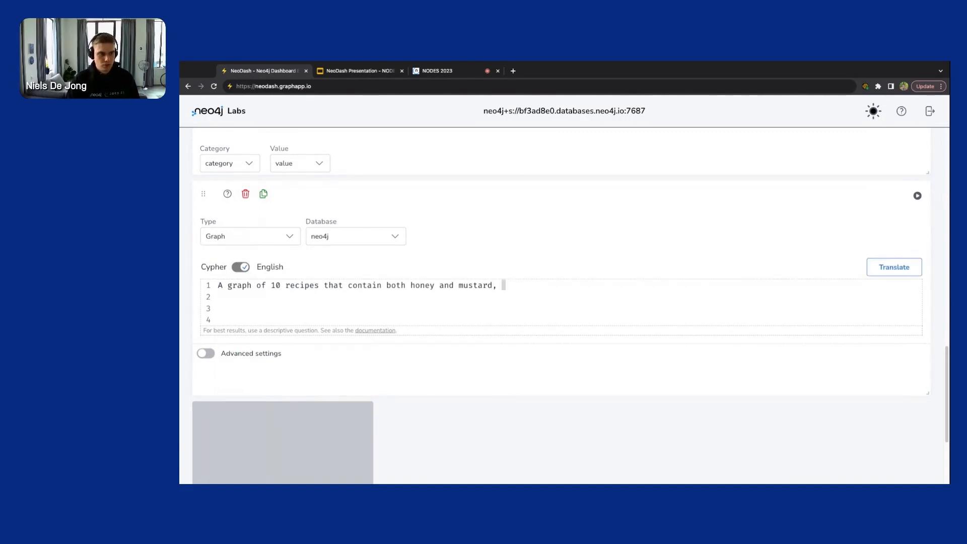
{"action": "type", "text": "return all"}
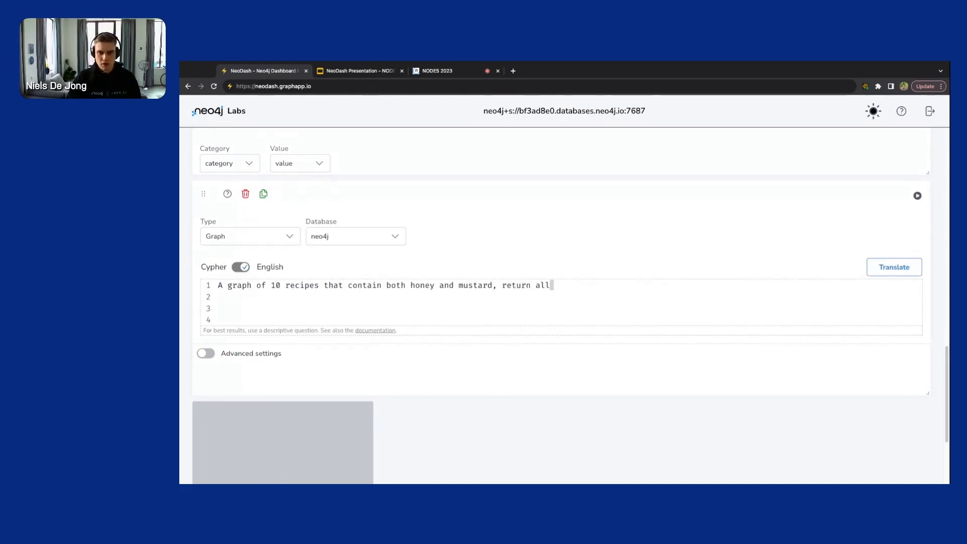
{"action": "type", "text": " relationships."}
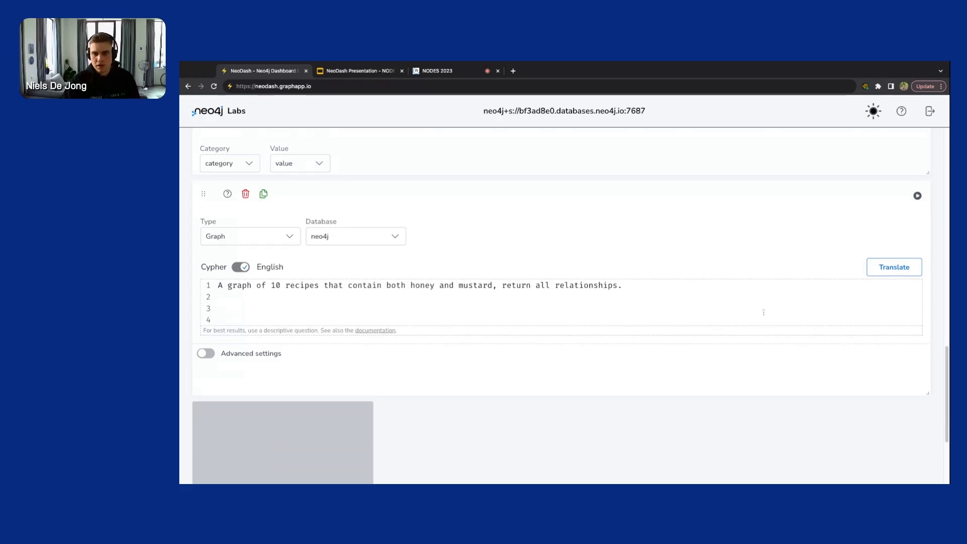
{"action": "left_click", "coordinate": [886, 268]}
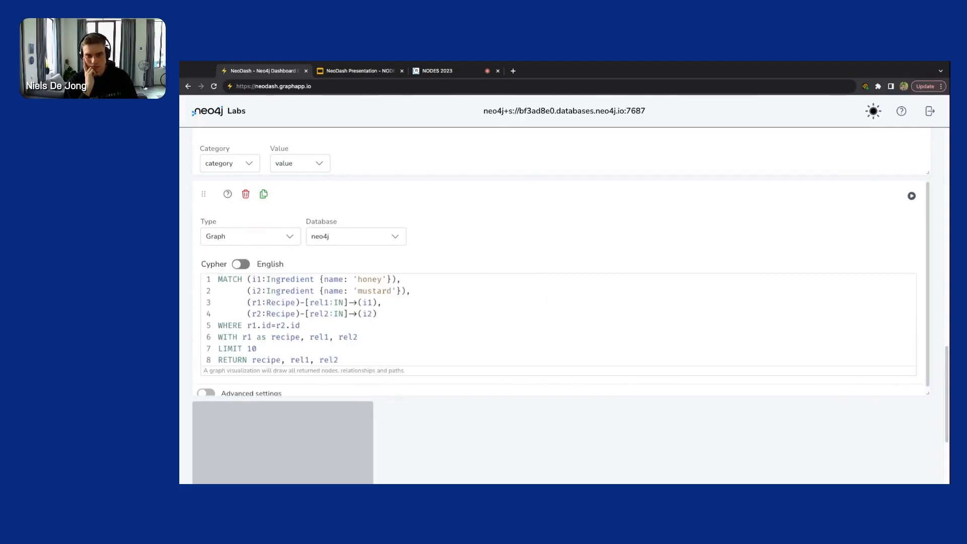
Step: Check the new recipe-to-ingredient patterns and add i1 and i2 to both the WITH and RETURN clauses
{"action": "scroll", "coordinate": [338, 317], "scroll_direction": "down", "scroll_amount": 1}
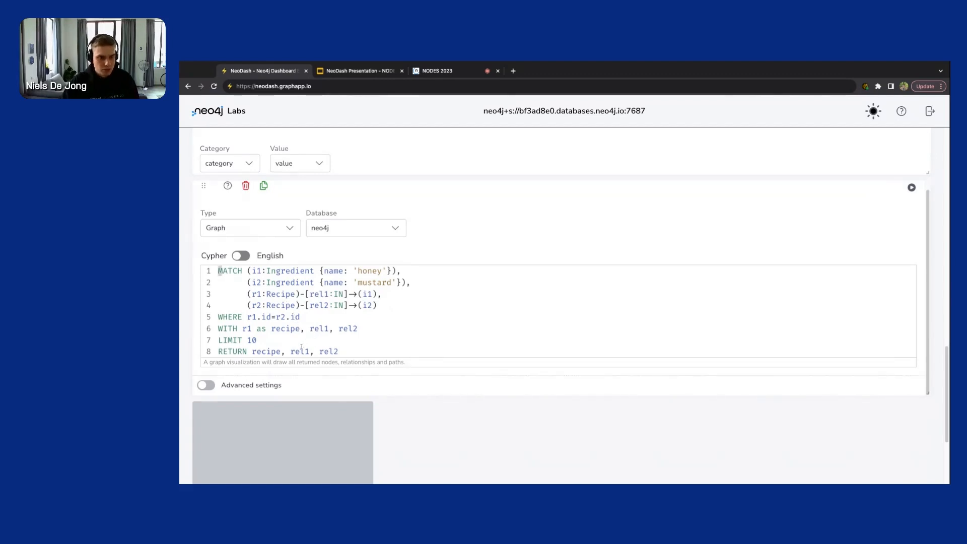
{"action": "double_click", "coordinate": [281, 305]}
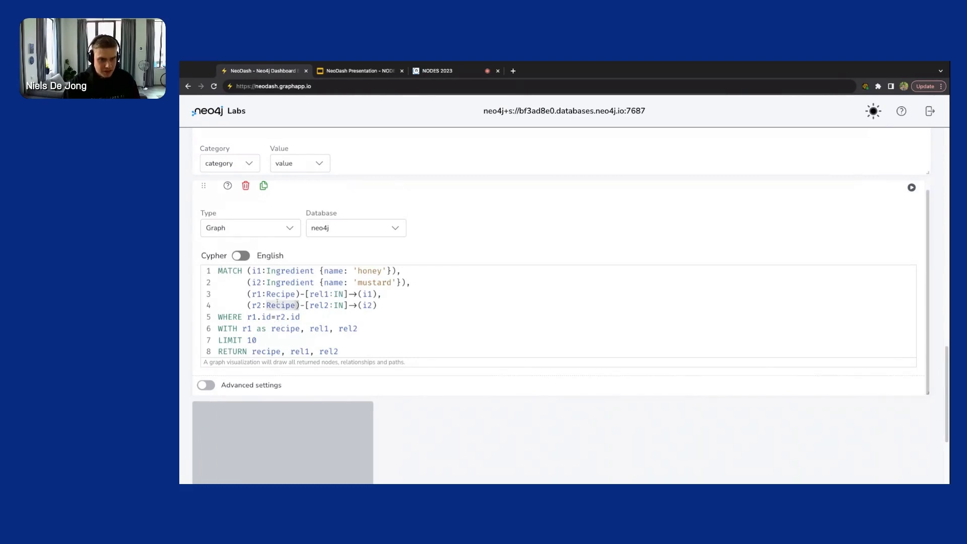
{"action": "double_click", "coordinate": [319, 305]}
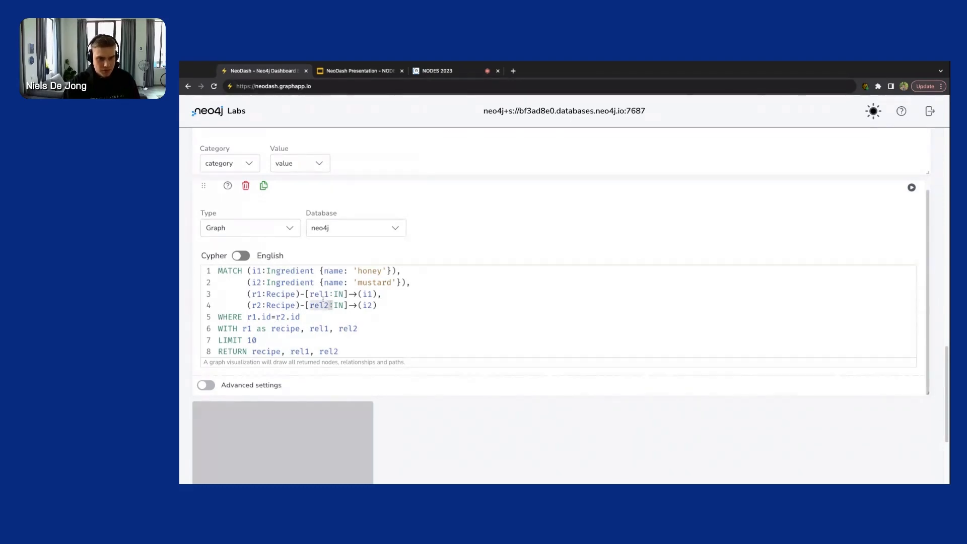
{"action": "left_click", "coordinate": [357, 294]}
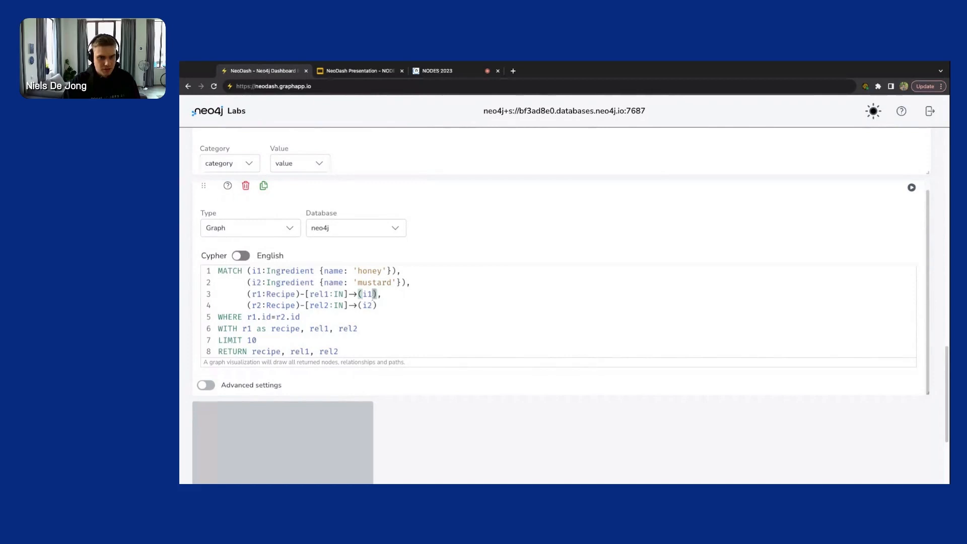
{"action": "left_click", "coordinate": [371, 330]}
{"action": "type", "text": ", i"}
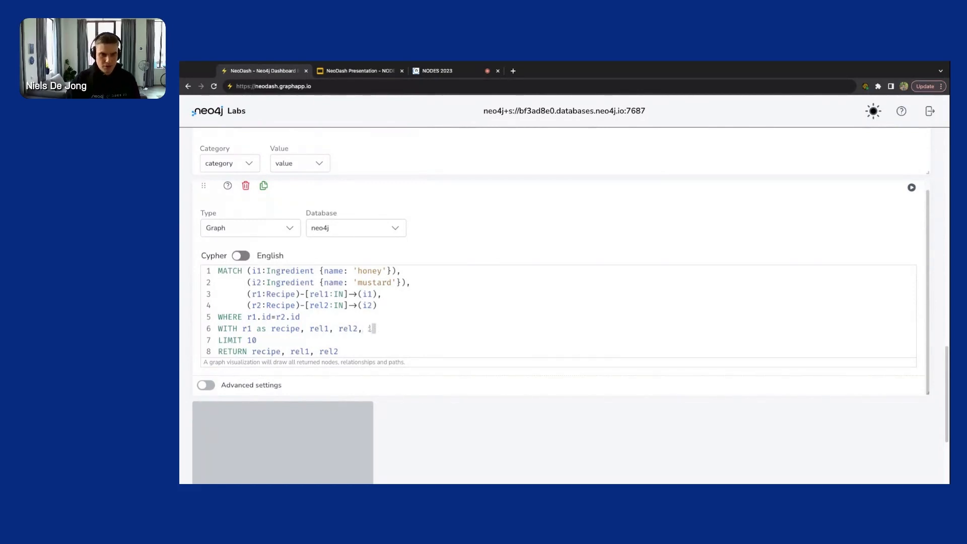
{"action": "type", "text": "1, i2"}
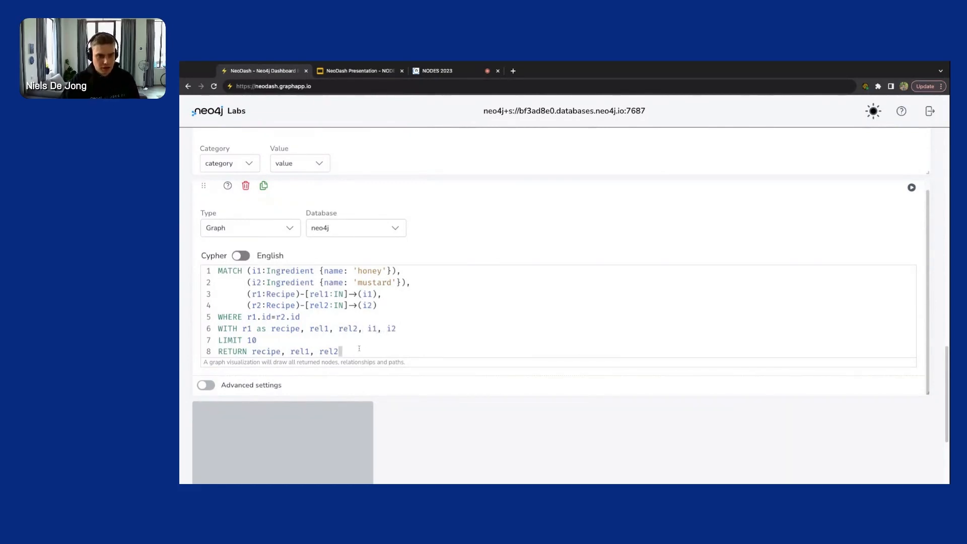
{"action": "left_click", "coordinate": [360, 348]}
{"action": "type", "text": ", i2"}
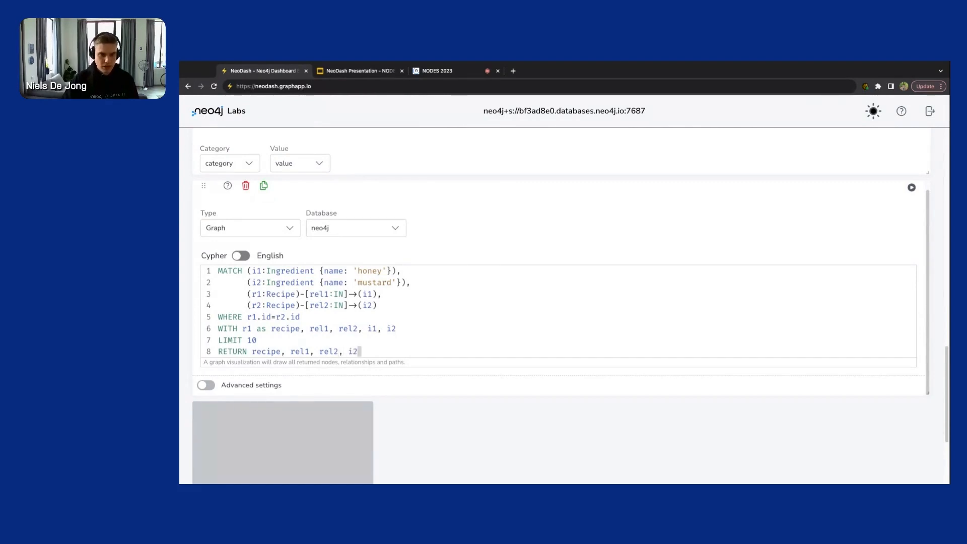
{"action": "left_click", "coordinate": [349, 351]}
{"action": "type", "text": "i1,"}
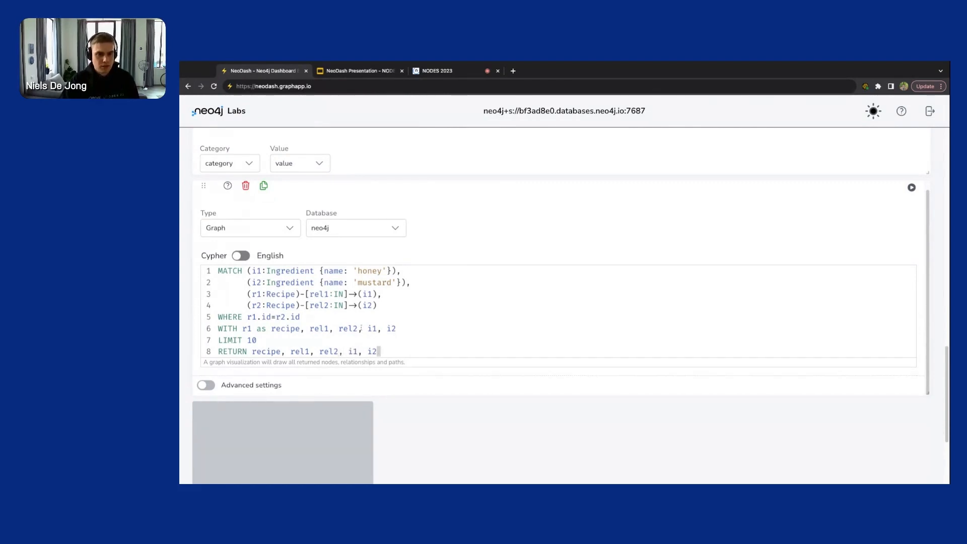
Step: Reverse both IN relationships in the MATCH clause so they point from ingredients i1 and i2 to recipes r1 and r2
{"action": "left_click", "coordinate": [359, 305]}
{"action": "key", "text": "BackSpace"}
{"action": "left_click", "coordinate": [360, 294]}
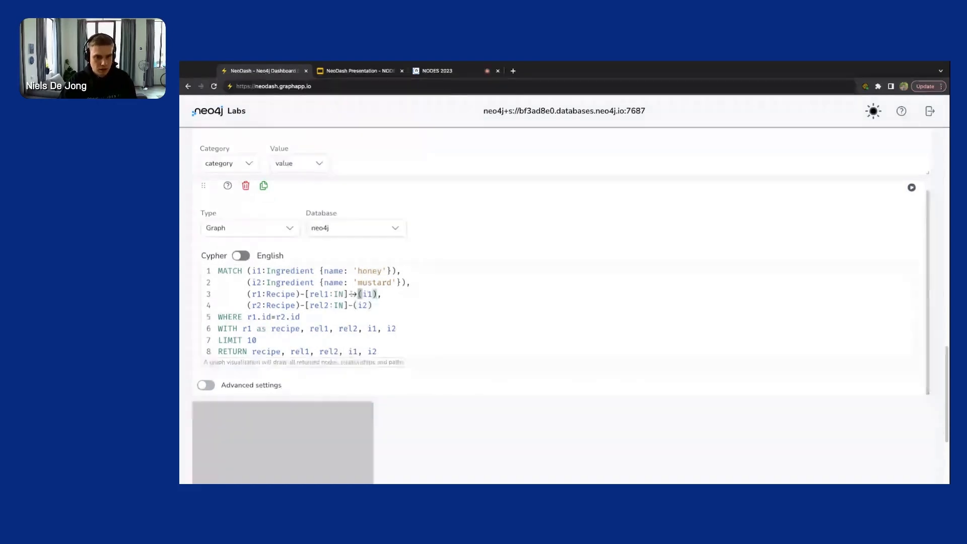
{"action": "key", "text": "BackSpace"}
{"action": "left_click", "coordinate": [303, 293]}
{"action": "key", "text": "Left"}
{"action": "type", "text": "<"}
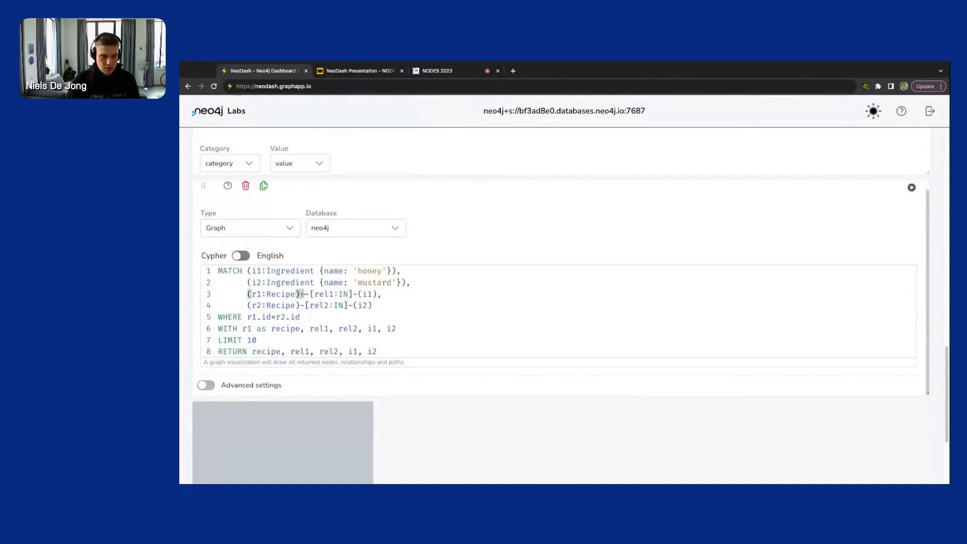
{"action": "key", "text": "Down"}
{"action": "key", "text": "Right"}
{"action": "key", "text": "Left"}
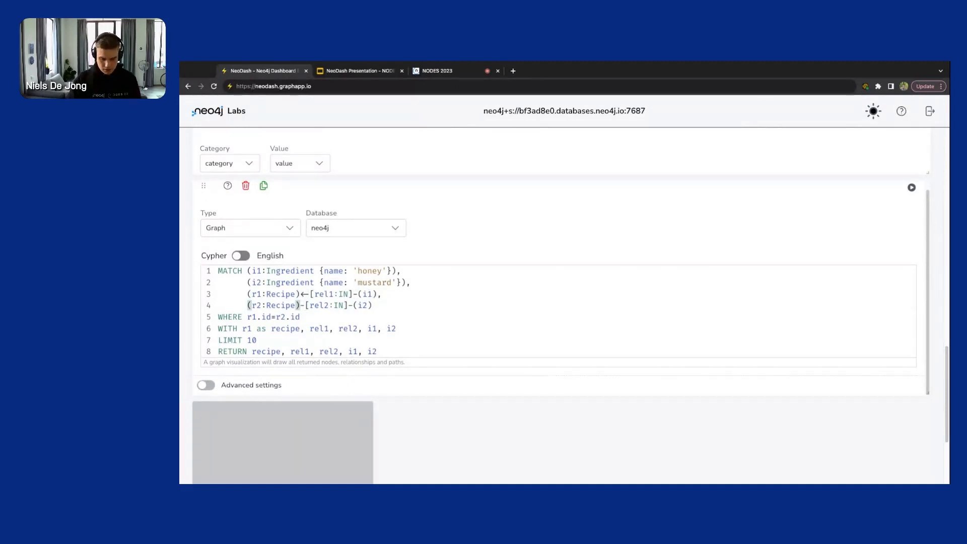
{"action": "type", "text": "<"}
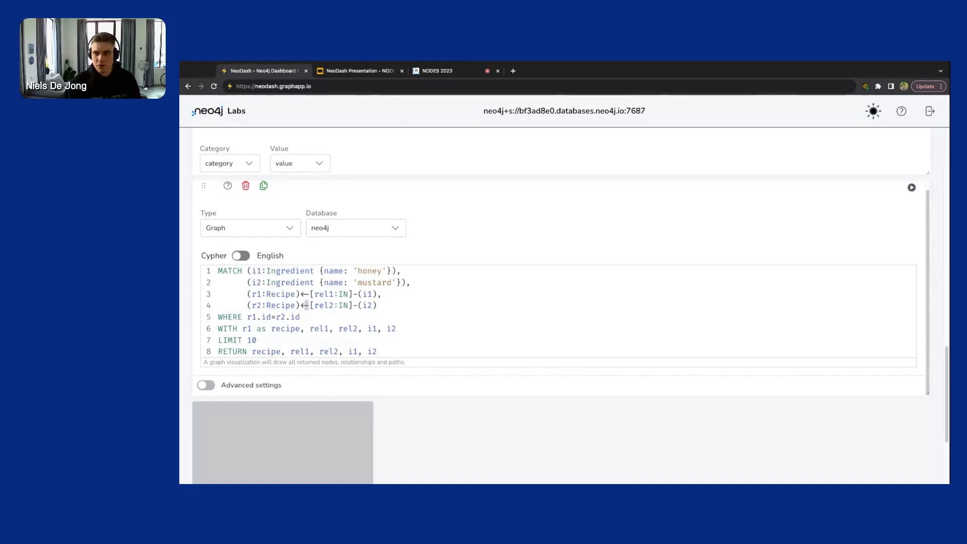
Step: Run the corrected graph report, inspect how honey and mustard connect to the recipes, and reopen its query settings
{"action": "left_click", "coordinate": [912, 187]}
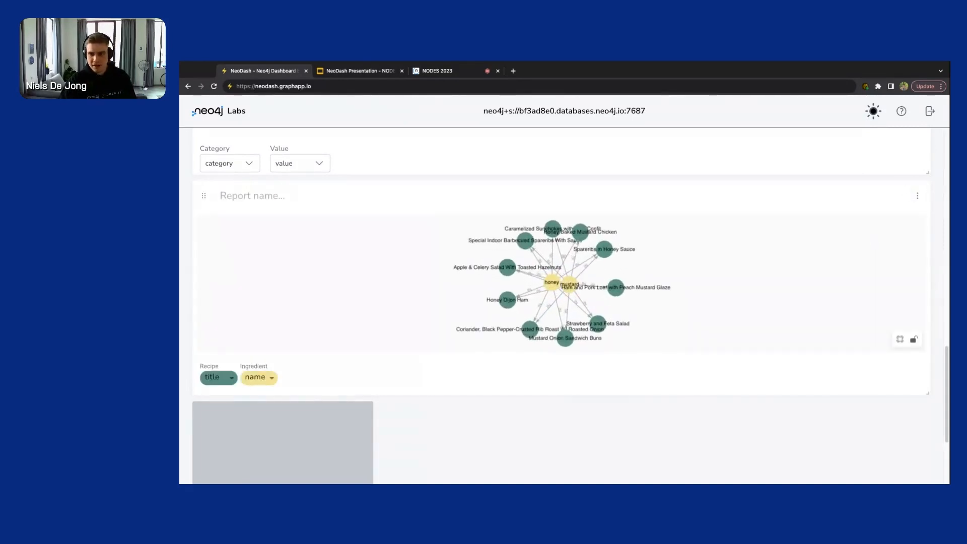
{"action": "left_click", "coordinate": [926, 393]}
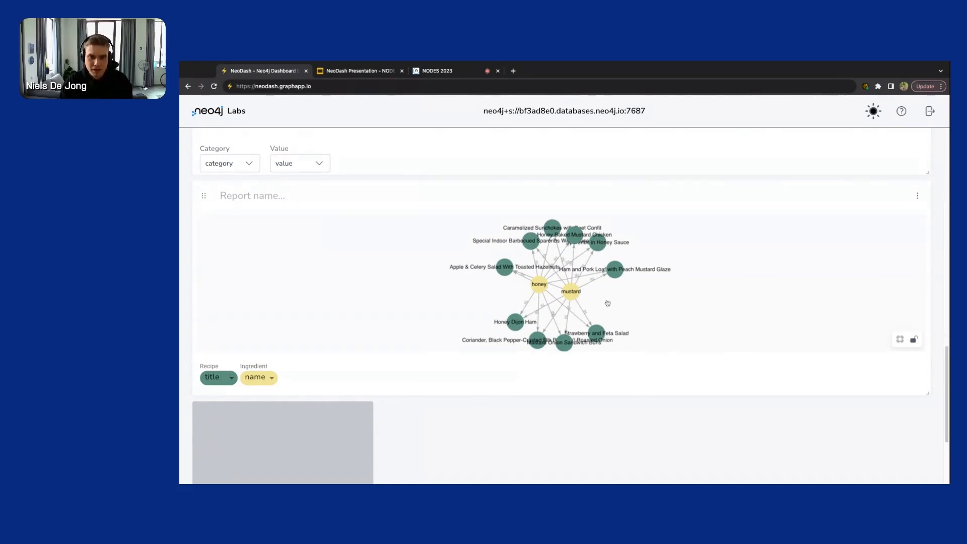
{"action": "left_click", "coordinate": [917, 196]}
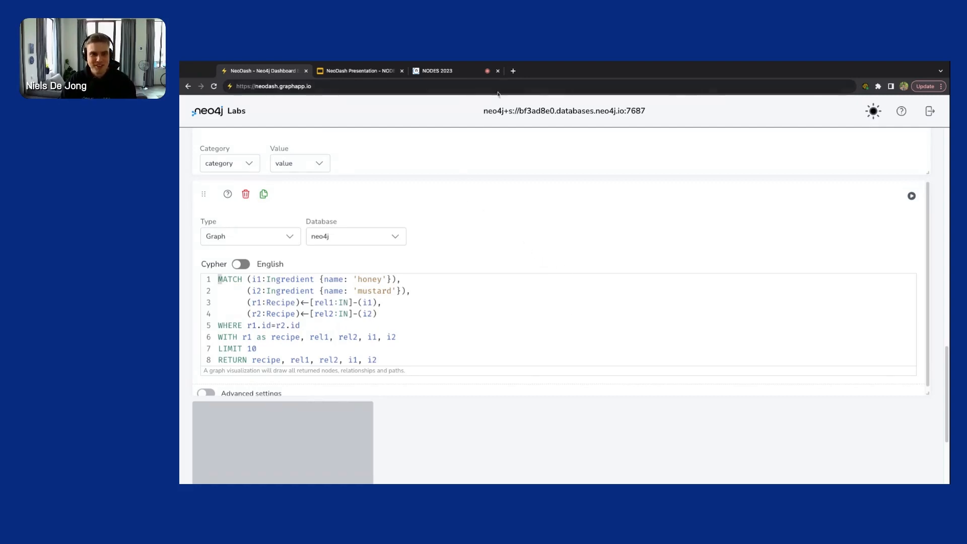
Step: Switch to the NeoDash Presentation in Google Slides and start its slideshow from the "Lets try it out!" slide
{"action": "left_click", "coordinate": [358, 71]}
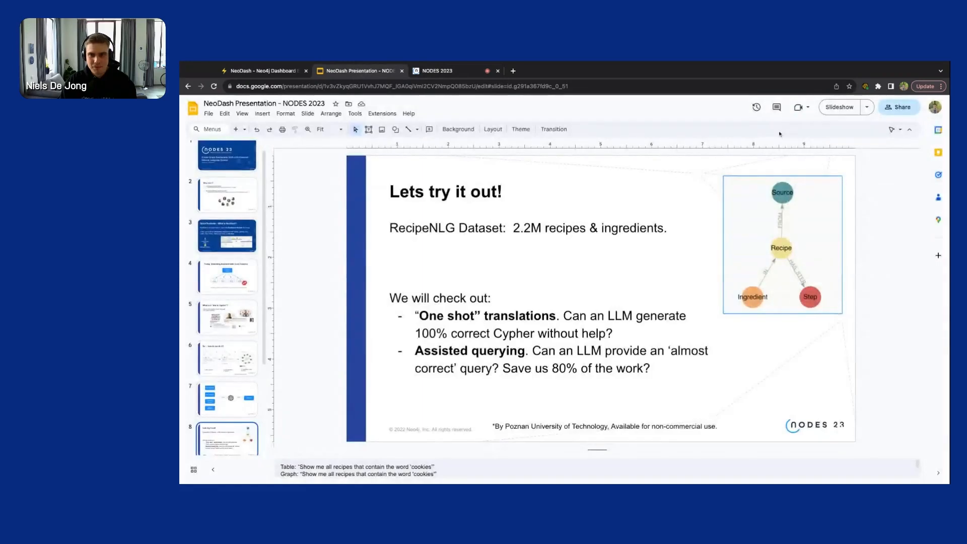
{"action": "left_click", "coordinate": [834, 107]}
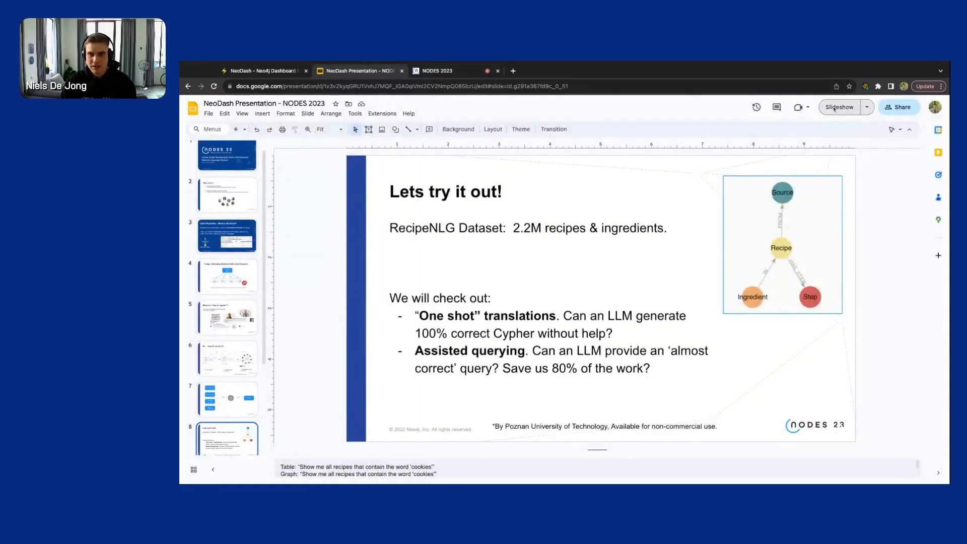